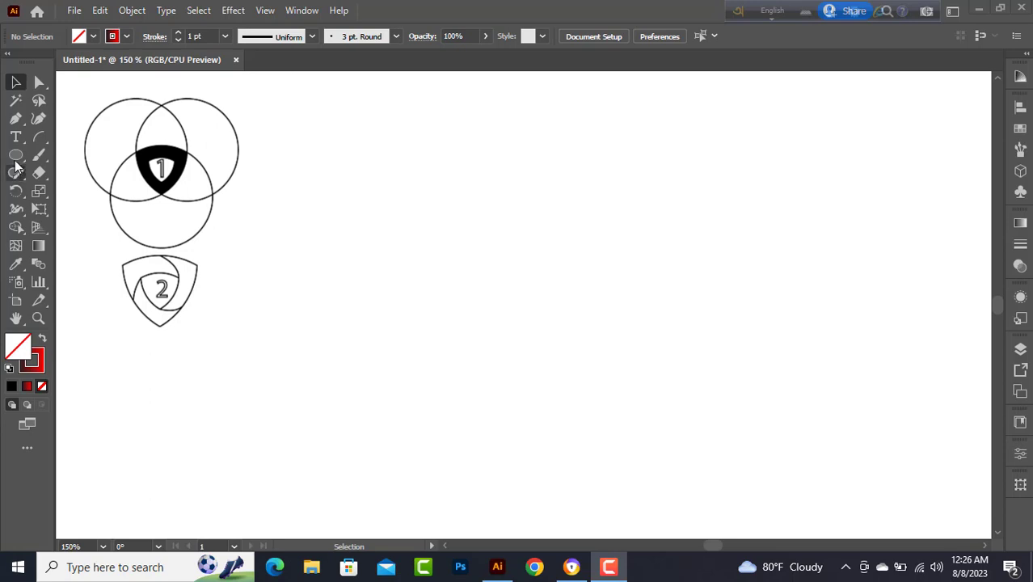
Draw a large circle from its centre in the empty area beside the reference figures, with no fill and a 1 pt stroke.
left_click(15, 154)
left_click_drag(437, 272, 539, 373)
left_click(14, 83)
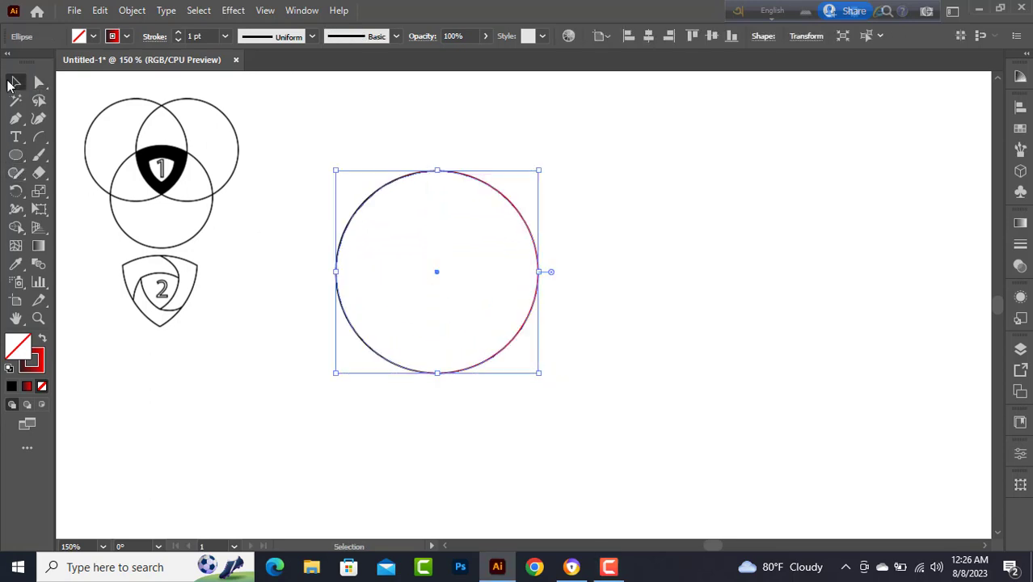
Duplicate the circle one radius to the right, and place another copy below, centred on the first two circles' lower intersection.
left_click_drag(435, 280, 538, 278)
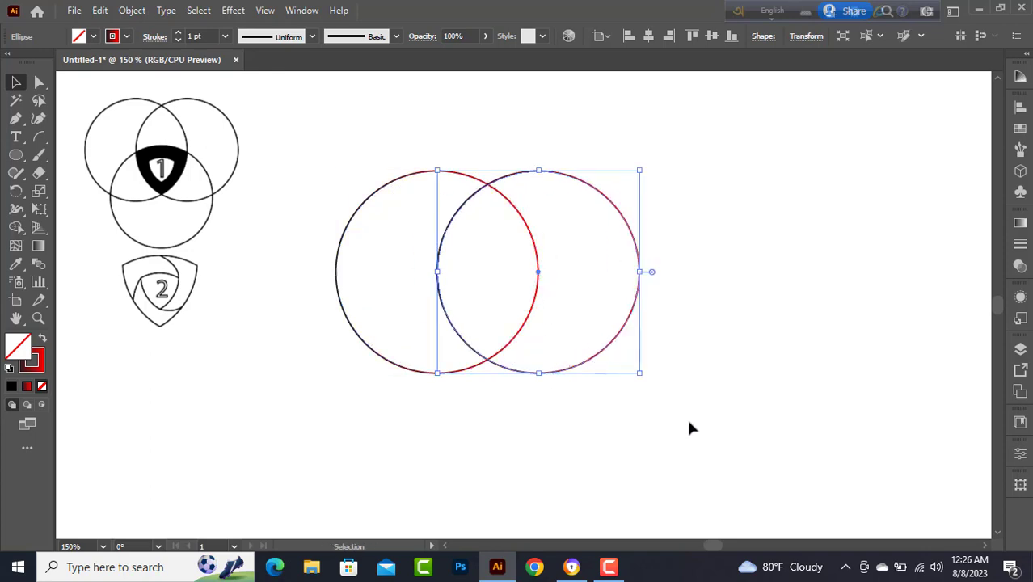
left_click(663, 332)
left_click(637, 252)
left_click_drag(541, 276, 490, 369)
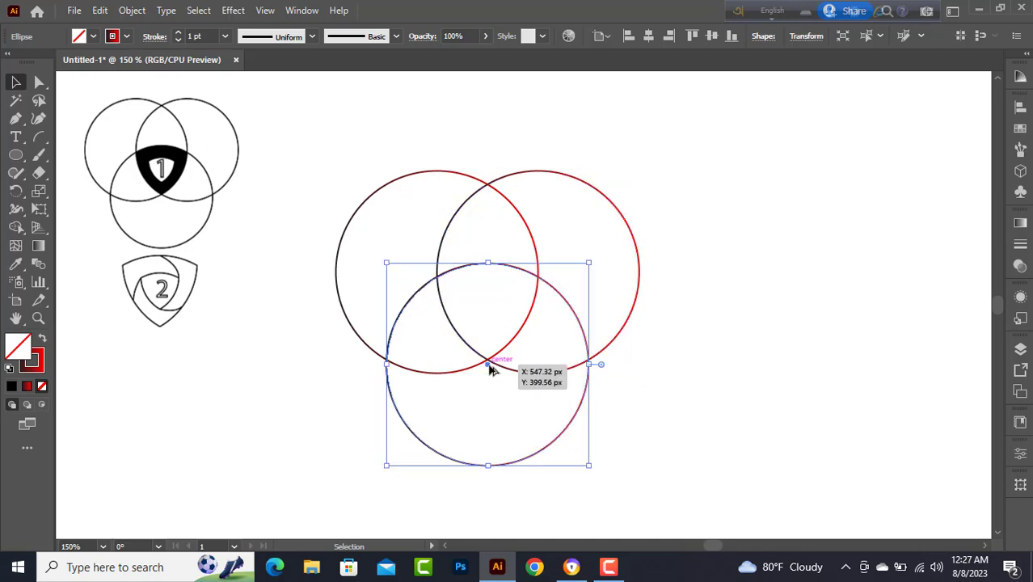
left_click(635, 393)
Remove all outer regions of the three overlapping circles with Shape Builder, keeping only the central shield shape.
left_click_drag(277, 176, 776, 447)
left_click(16, 228)
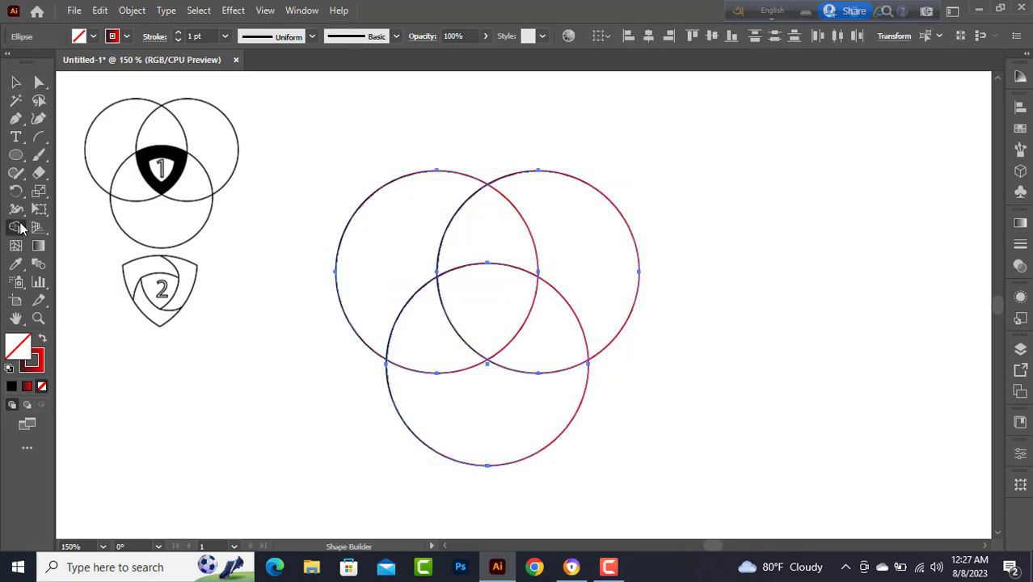
left_click(44, 340)
left_click(45, 340)
mouse_move(397, 194)
left_mouse_down()
mouse_move(525, 215)
mouse_move(594, 265)
mouse_move(537, 380)
left_mouse_up()
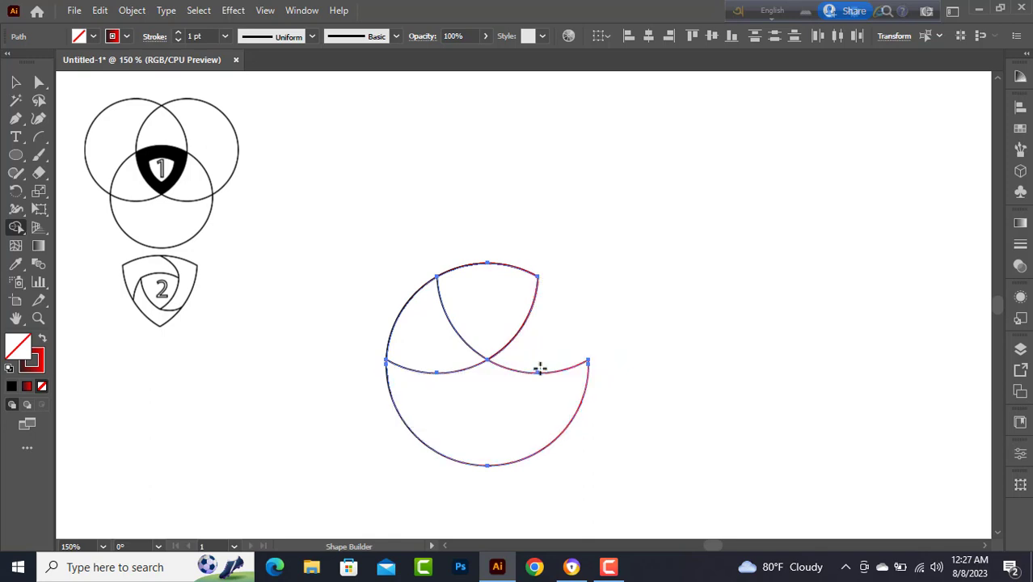
left_click(536, 390, "alt")
left_click(387, 301, "alt")
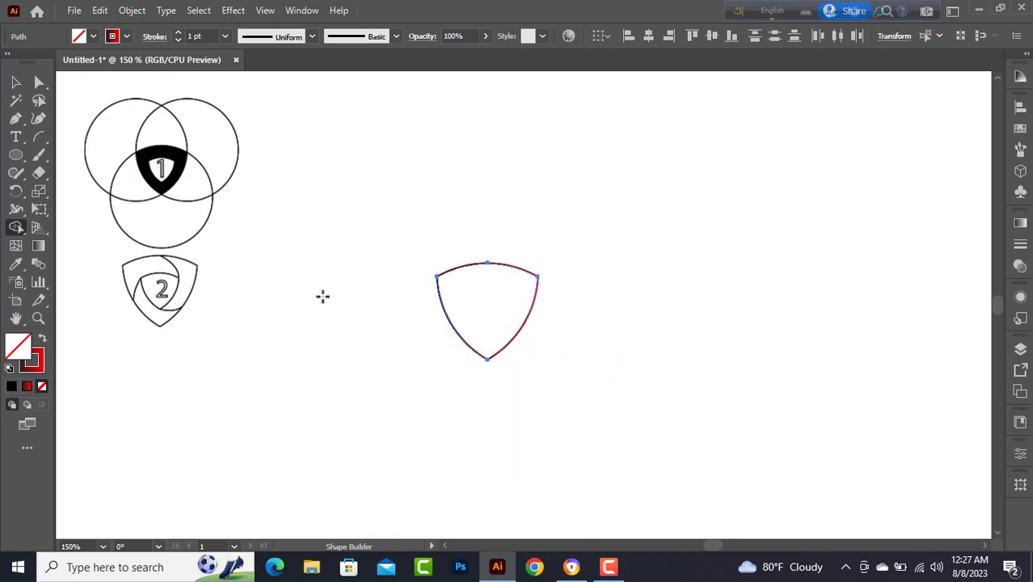
Copy the shield shape, paste it in front, and enlarge the copy about its centre to roughly two and a half times the size.
left_click(16, 82)
left_click_drag(508, 332, 519, 350)
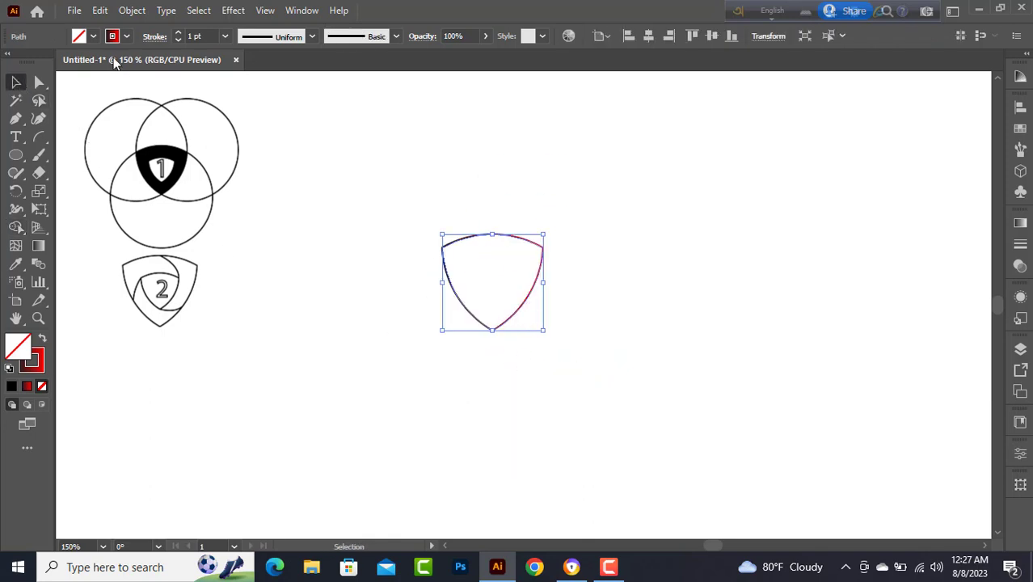
left_click(101, 10)
left_click(129, 81)
left_click(100, 11)
left_click(105, 117)
left_click_drag(545, 333, 626, 401)
left_click(670, 317)
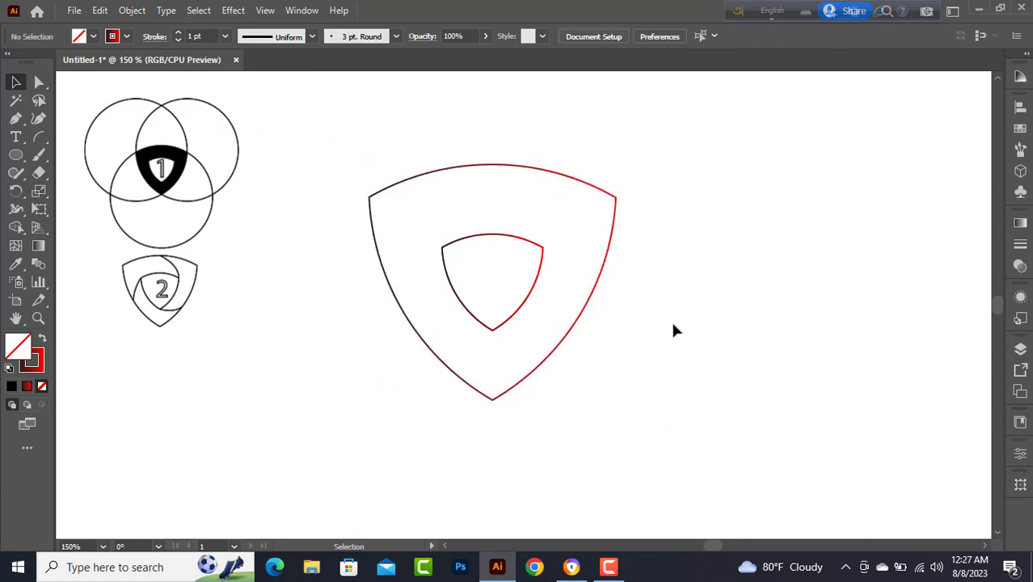
Convert the outer shield's top midpoint to a corner and pull down both top edge handles to form a central peak.
key("a")
right_click(19, 122)
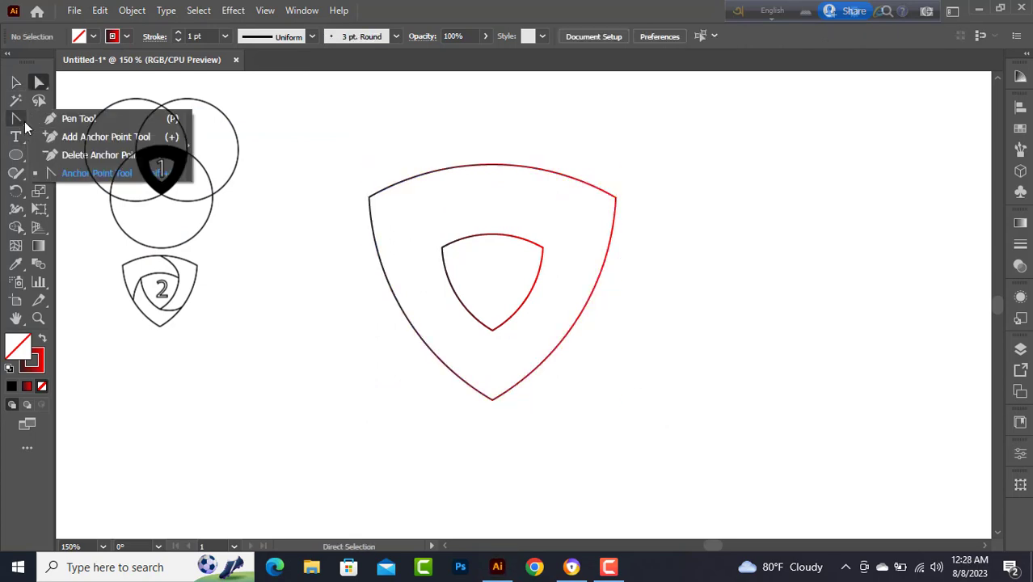
left_click(73, 173)
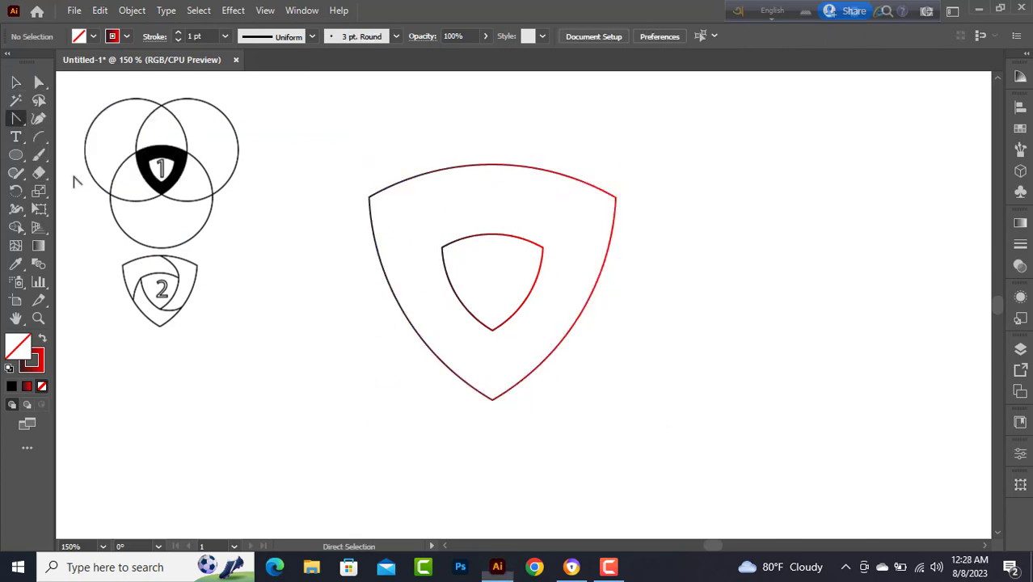
left_click(490, 166)
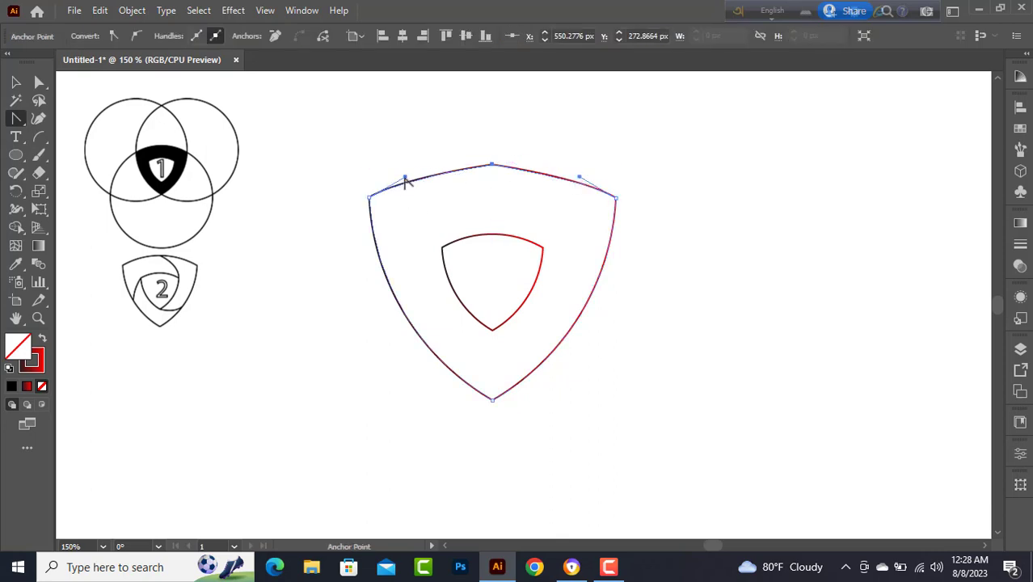
left_click_drag(406, 180, 410, 194)
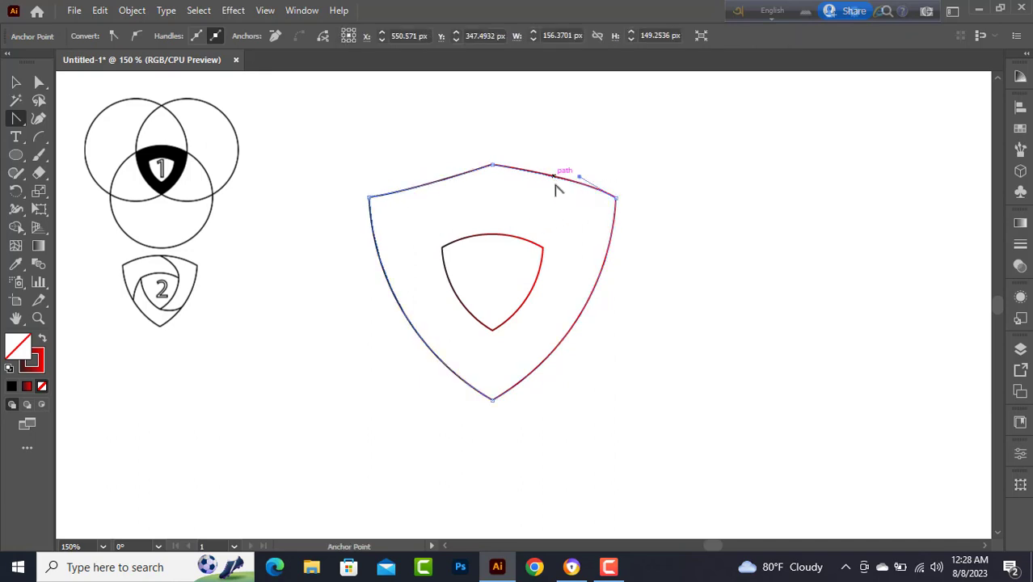
left_click(577, 184)
left_click_drag(577, 190, 574, 196)
scroll(581, 267, "down", 3)
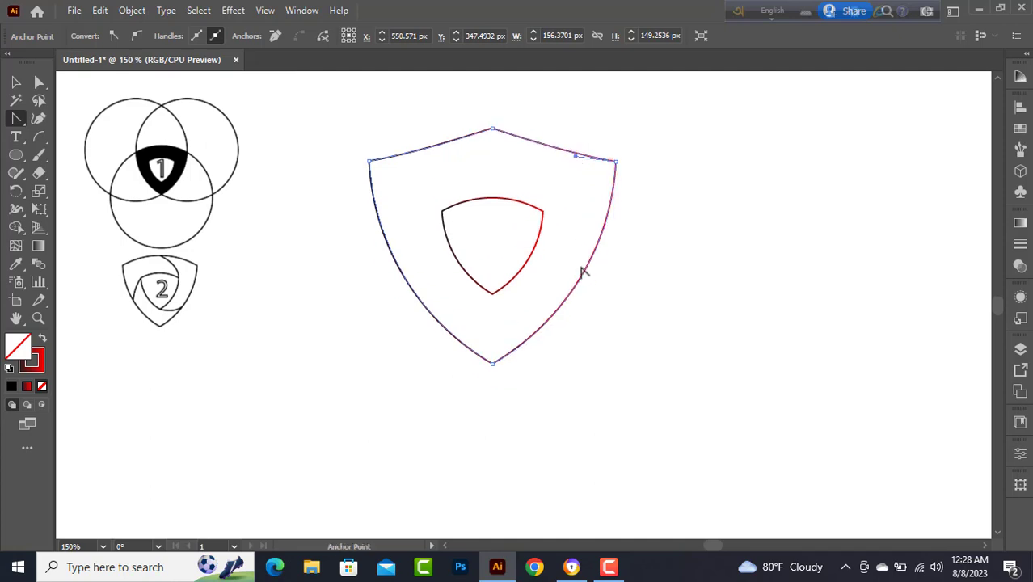
left_click(16, 82)
left_click(196, 219)
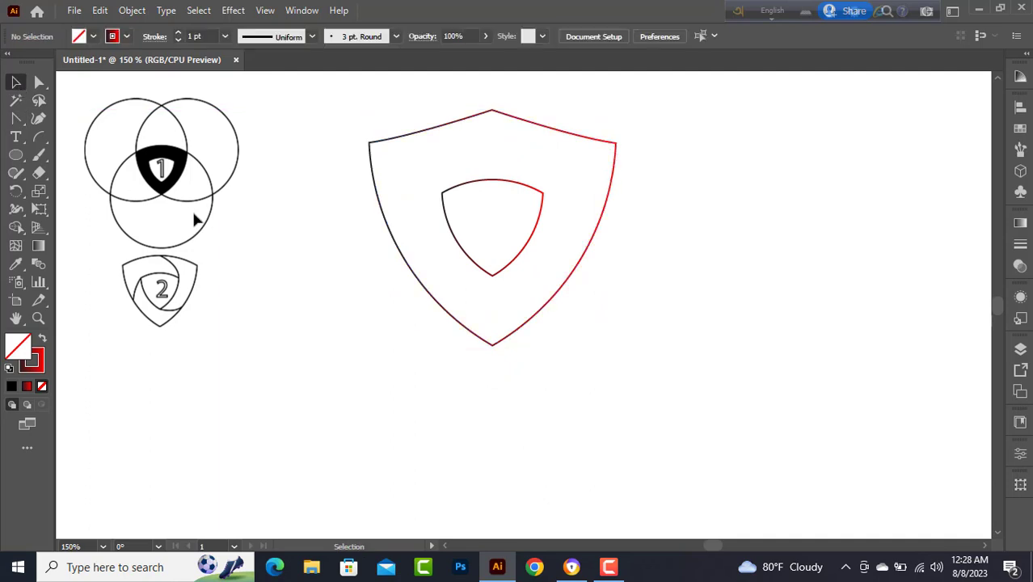
Round the outer shield's corners to a radius of about 4.54 px.
left_click(560, 132)
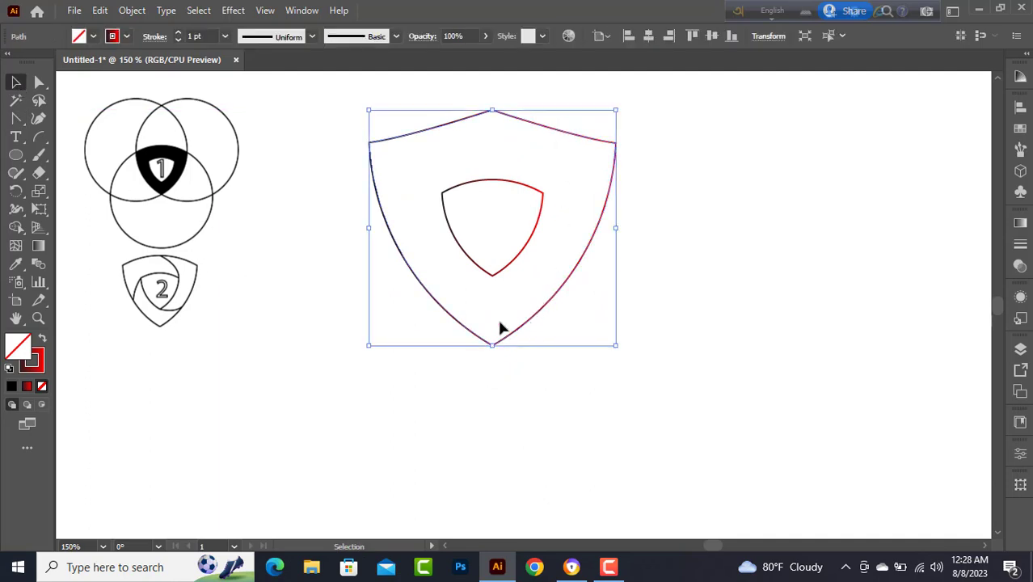
left_click(39, 82)
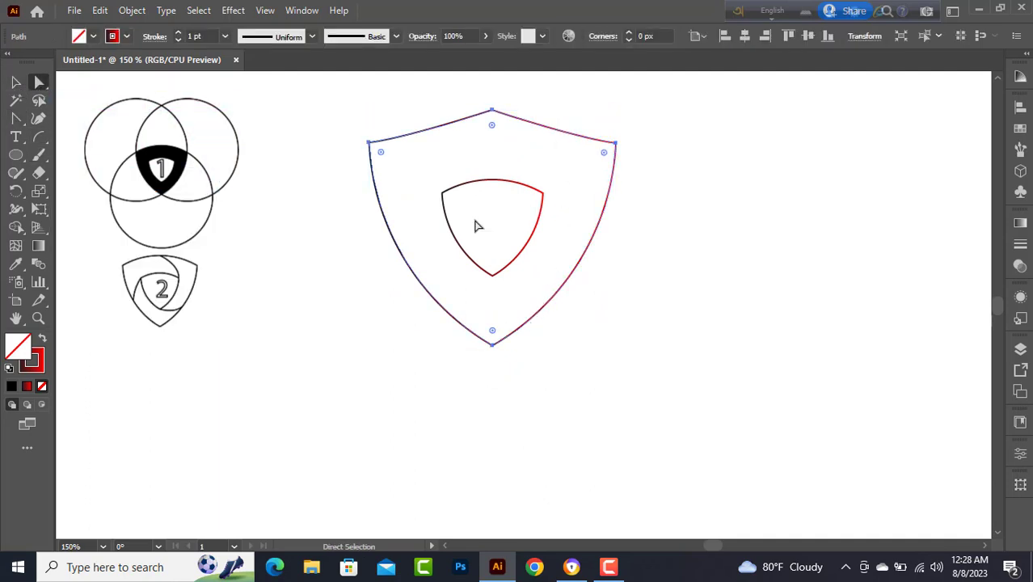
left_click(369, 144)
left_click(612, 148, "shift")
left_click_drag(492, 331, 494, 328)
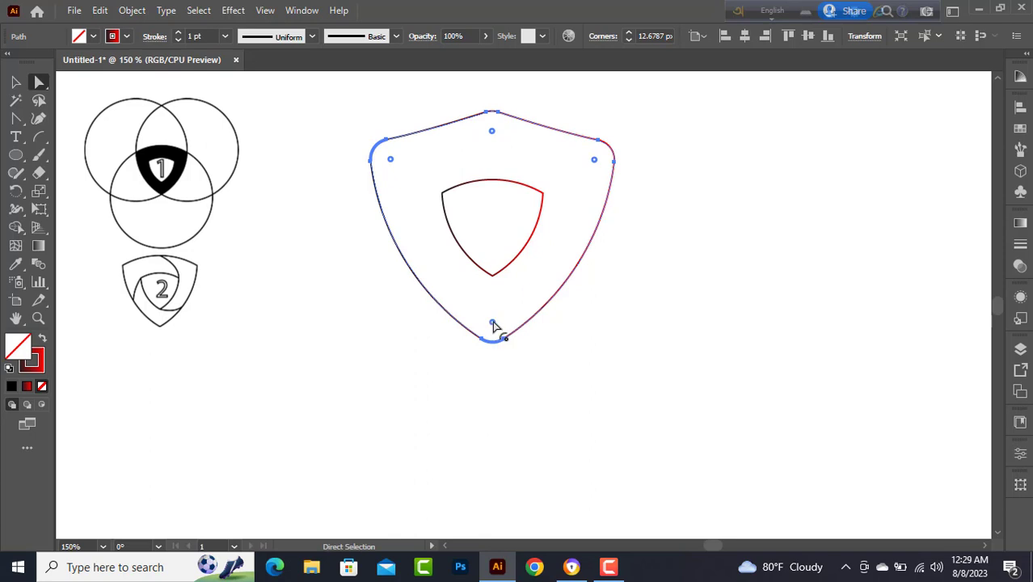
left_click_drag(493, 330, 494, 342)
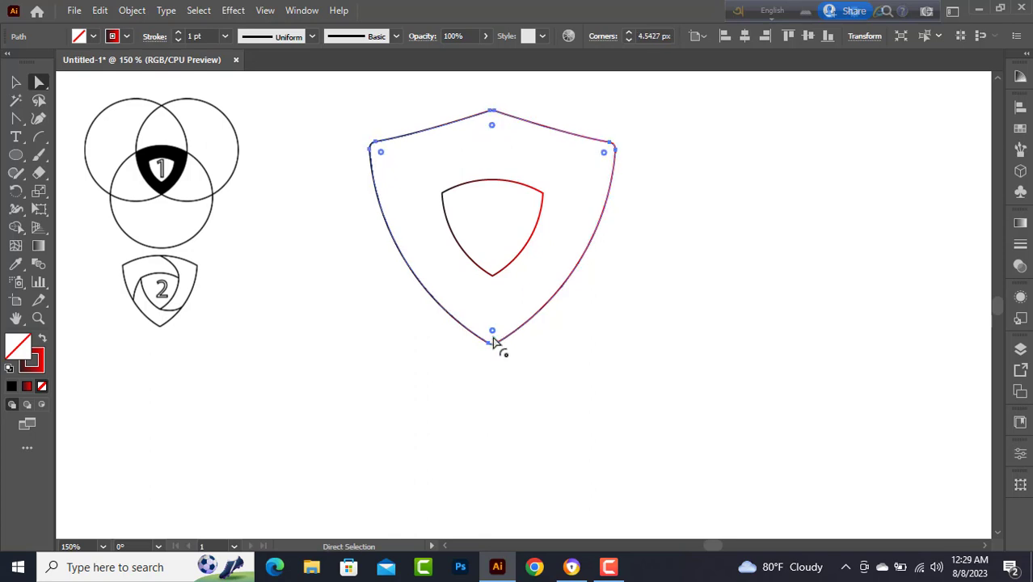
left_click(15, 81)
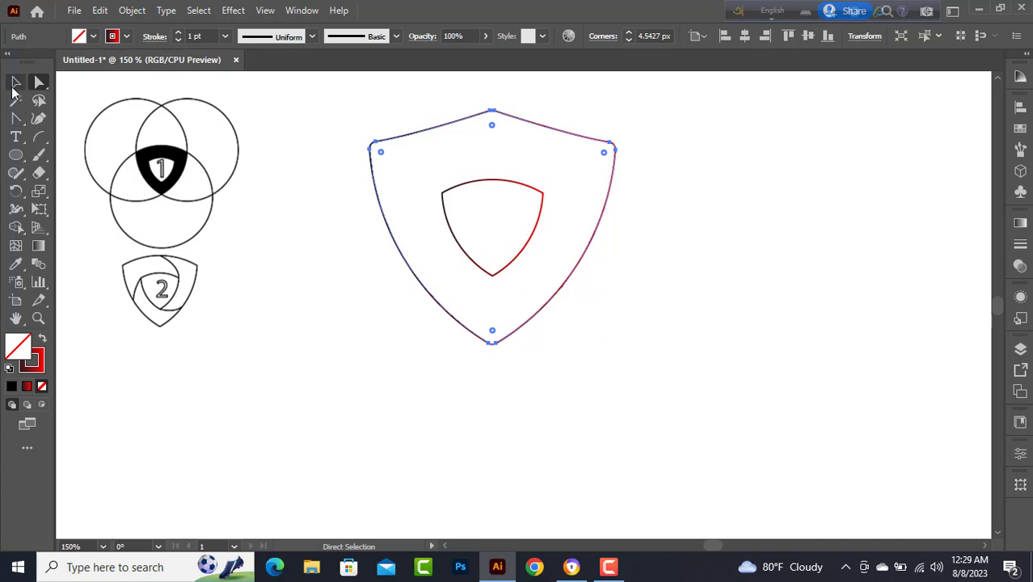
left_click(214, 239)
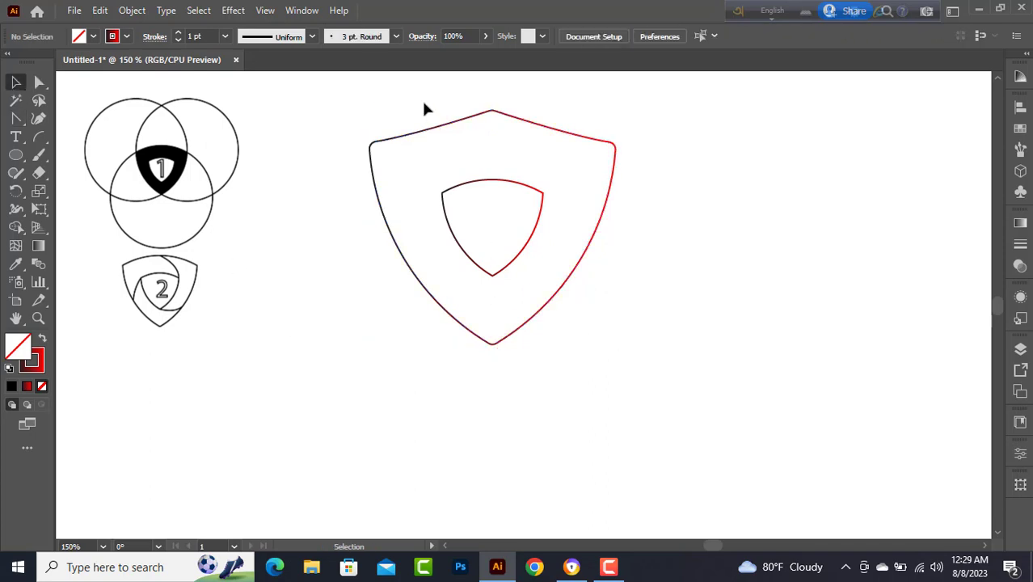
left_click_drag(426, 109, 540, 291)
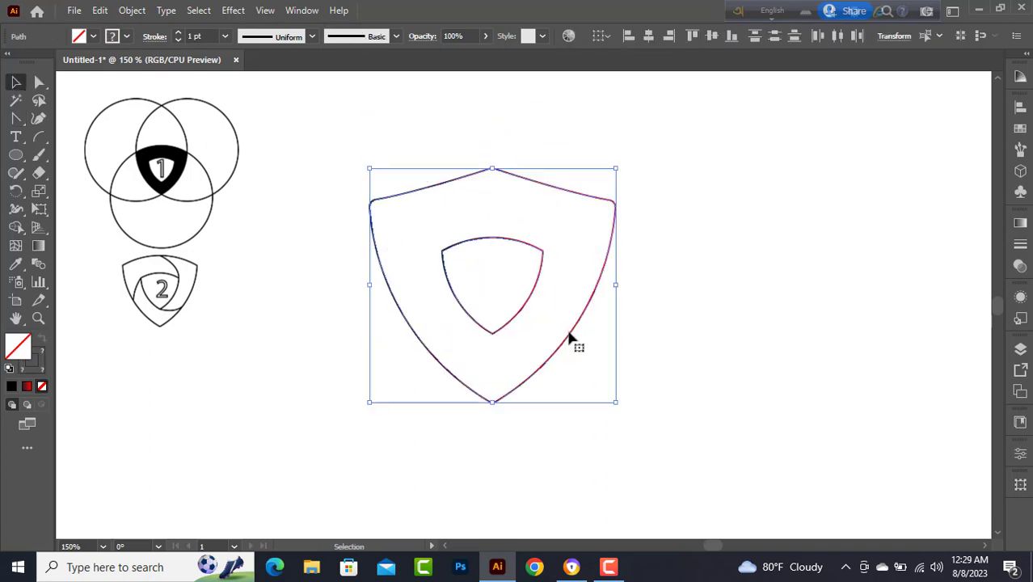
left_click(661, 339)
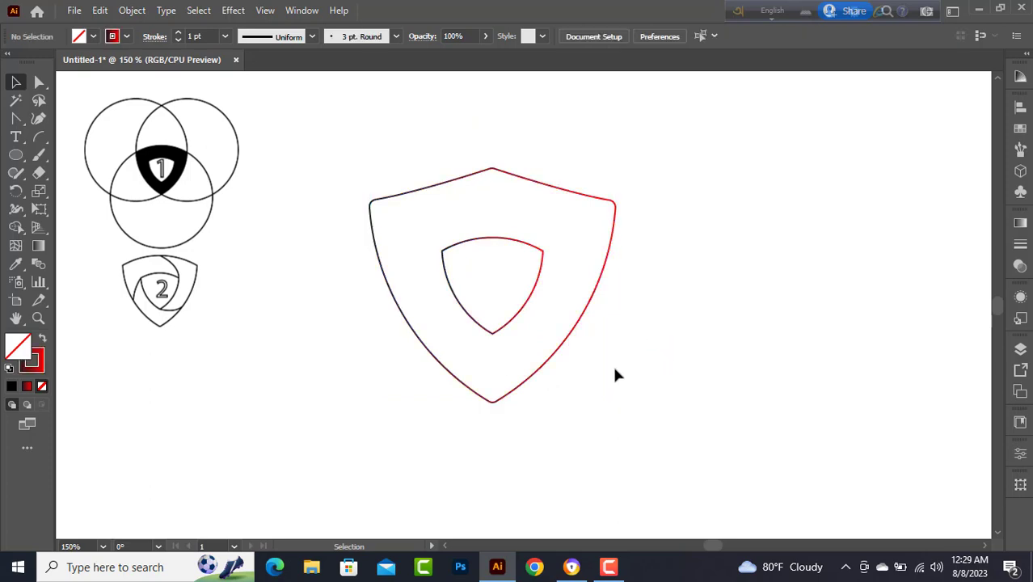
key("l")
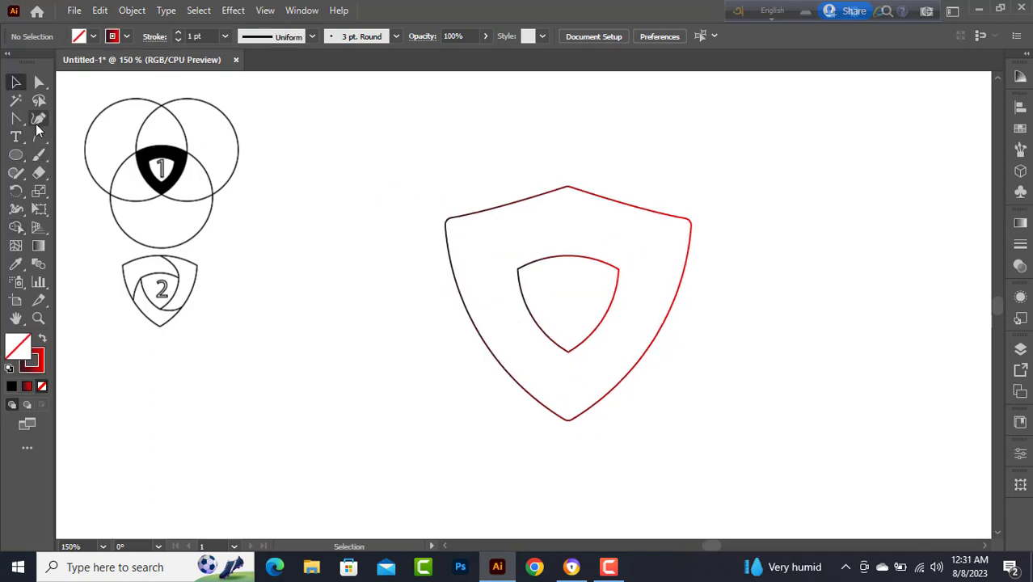
Draw a curve with the Pen tool from the outer shield's top peak to the inner shield's upper-right corner.
left_click_drag(15, 118, 63, 114)
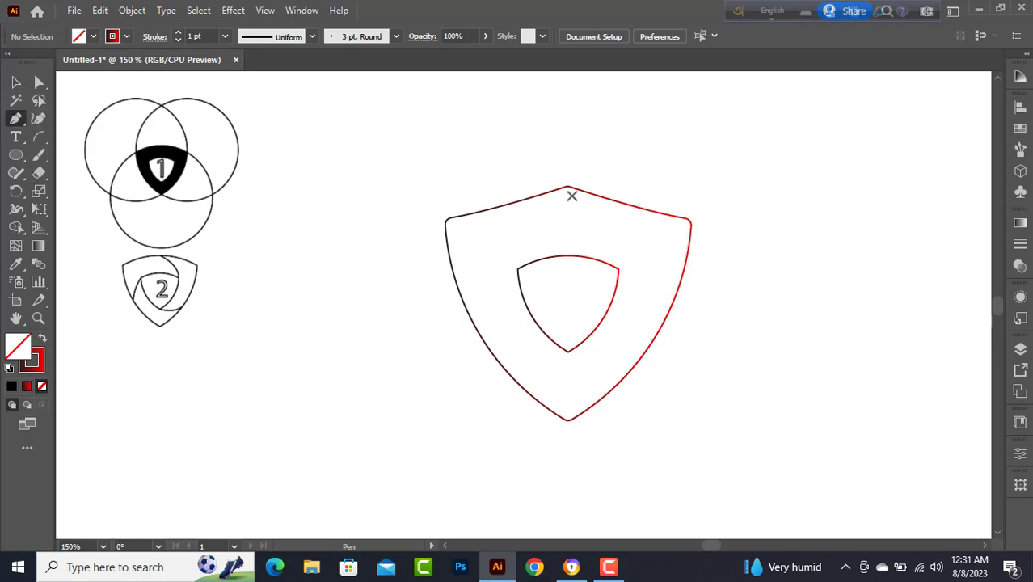
left_click(566, 187)
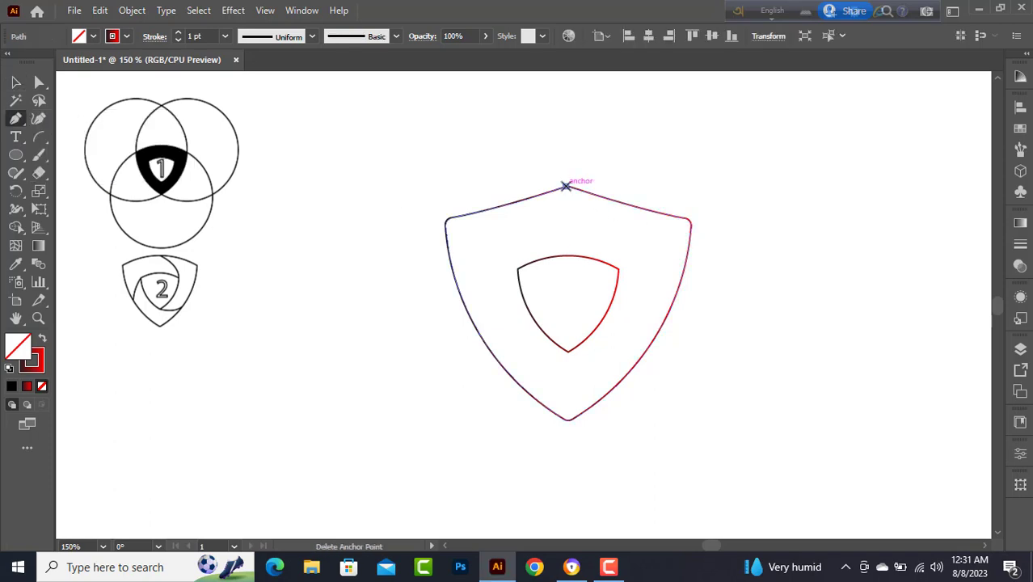
left_click_drag(618, 269, 617, 322)
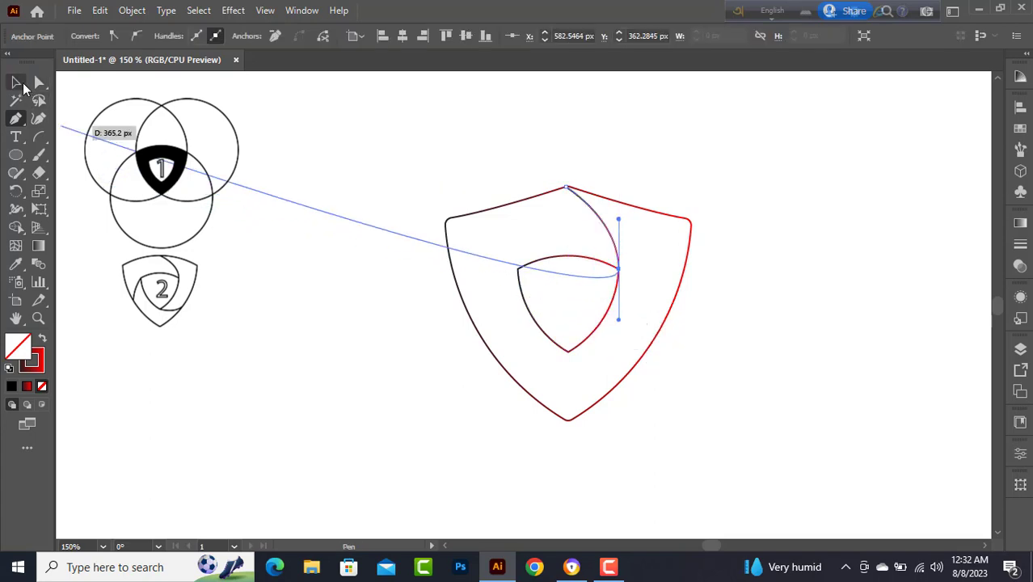
key("v")
left_click(345, 282)
Draw a Pen curve from the inner shield's upper-left corner to the outer shield's lower-left edge, extending it straight down past the outline.
key("p")
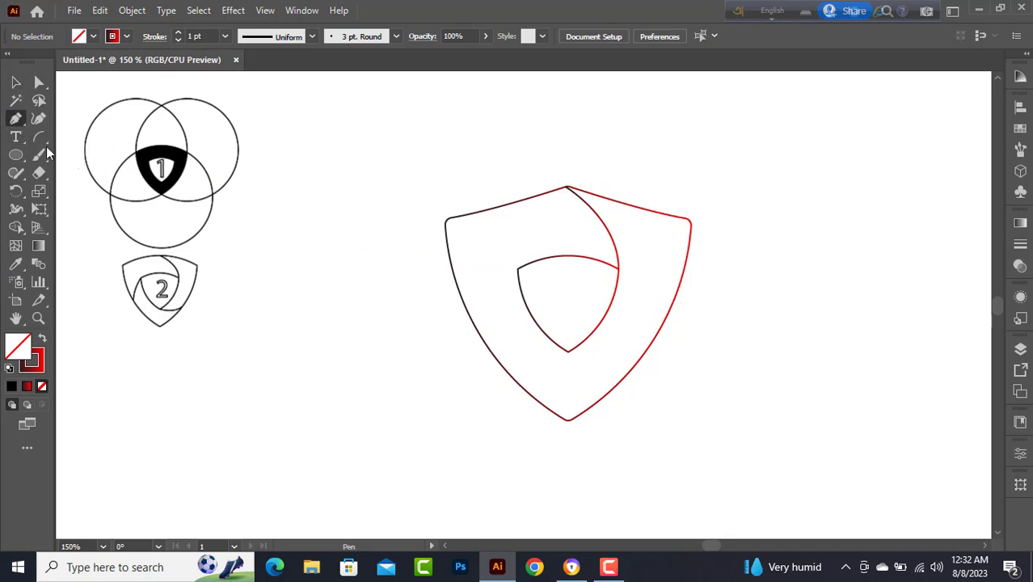
left_click(517, 269)
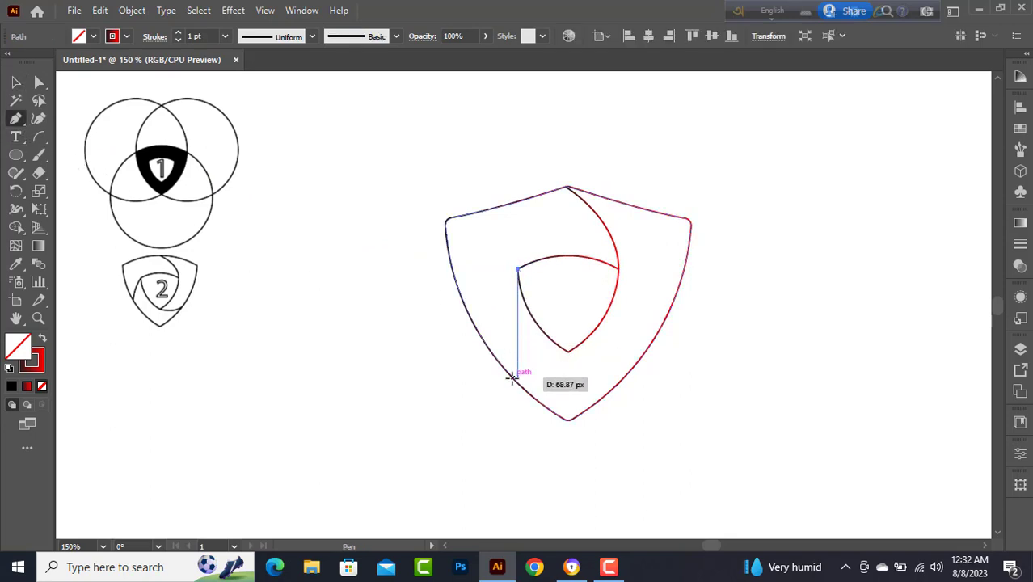
left_click_drag(510, 375, 524, 414)
key("ctrl")
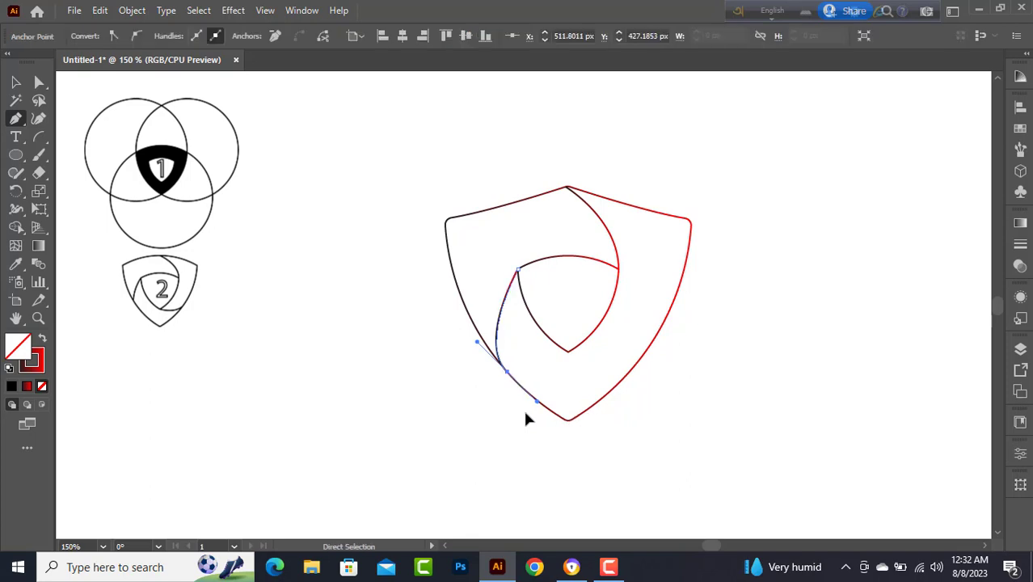
key("ctrl+z")
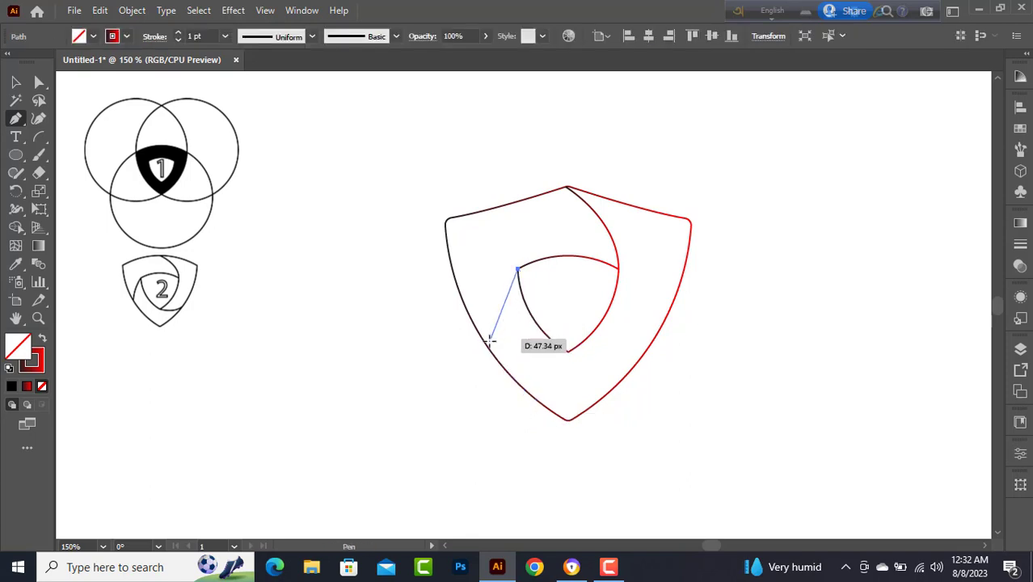
left_click_drag(490, 353, 504, 396)
left_click(505, 396)
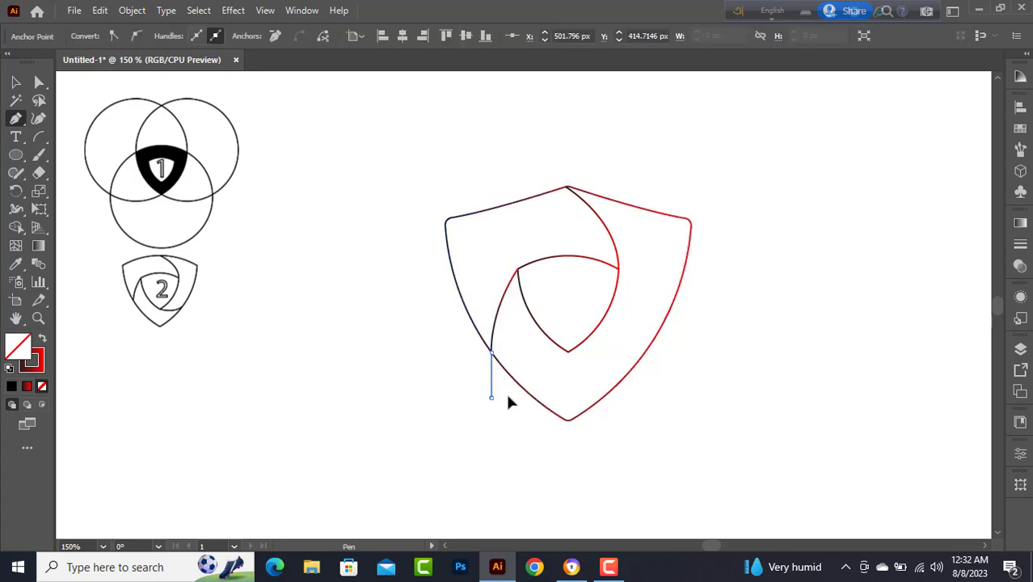
left_click(15, 81)
left_click(227, 263)
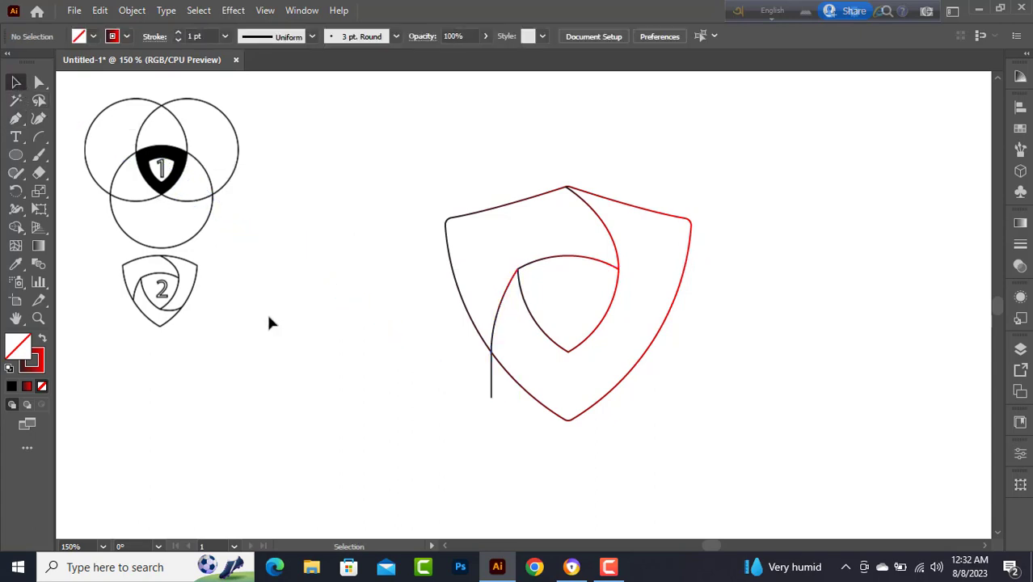
Draw a Pen curve from the inner shield's bottom tip through the outer shield's right edge, extending it beyond the outline.
left_click(15, 118)
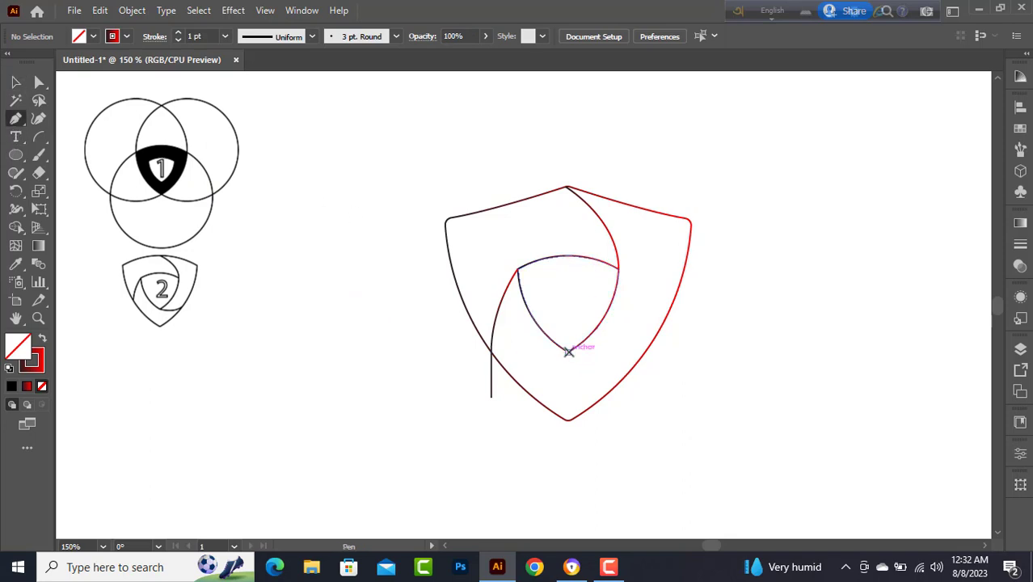
left_click(568, 351)
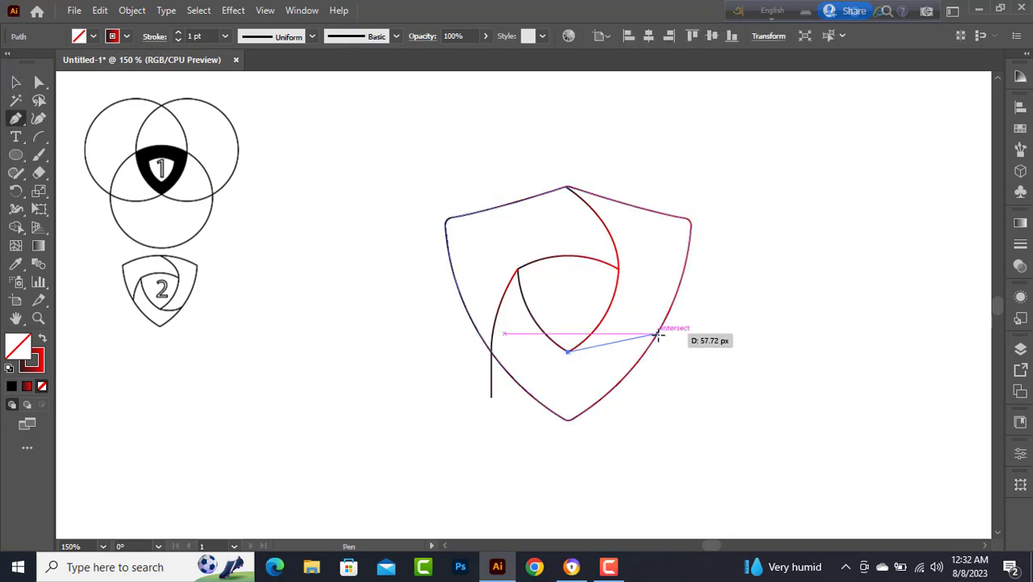
left_click_drag(658, 336, 687, 291)
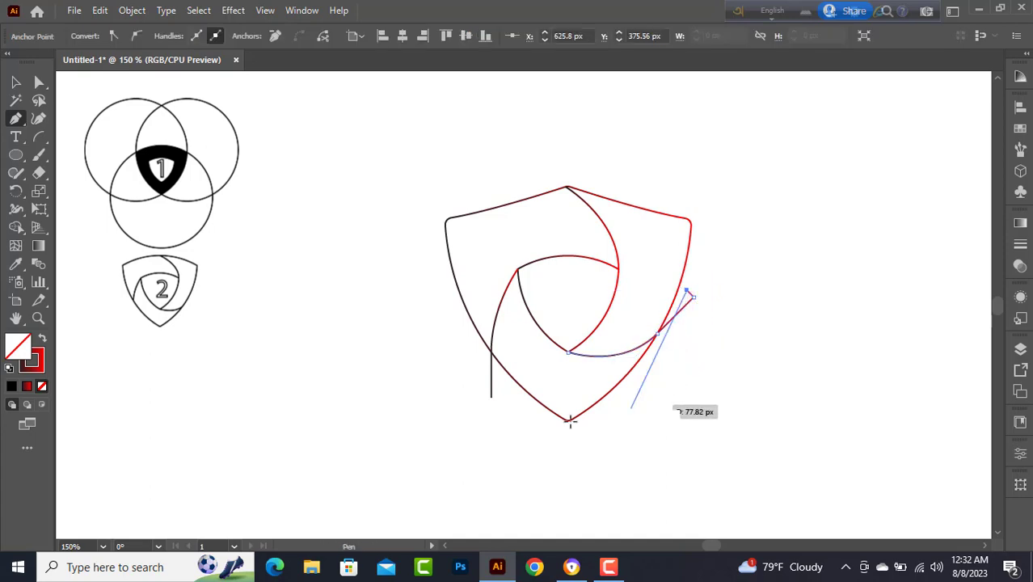
Trim off the two dividing-line ends that extend past the outer shield's outline using Shape Builder.
left_click(15, 81)
left_click(173, 242)
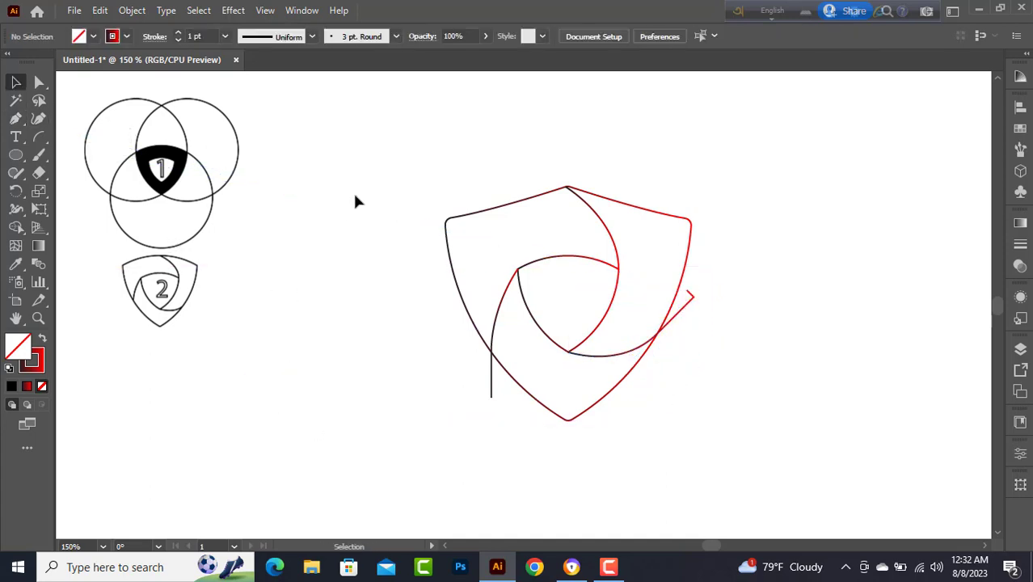
mouse_move(369, 167)
left_mouse_down()
mouse_move(703, 417)
mouse_move(732, 425)
left_mouse_up()
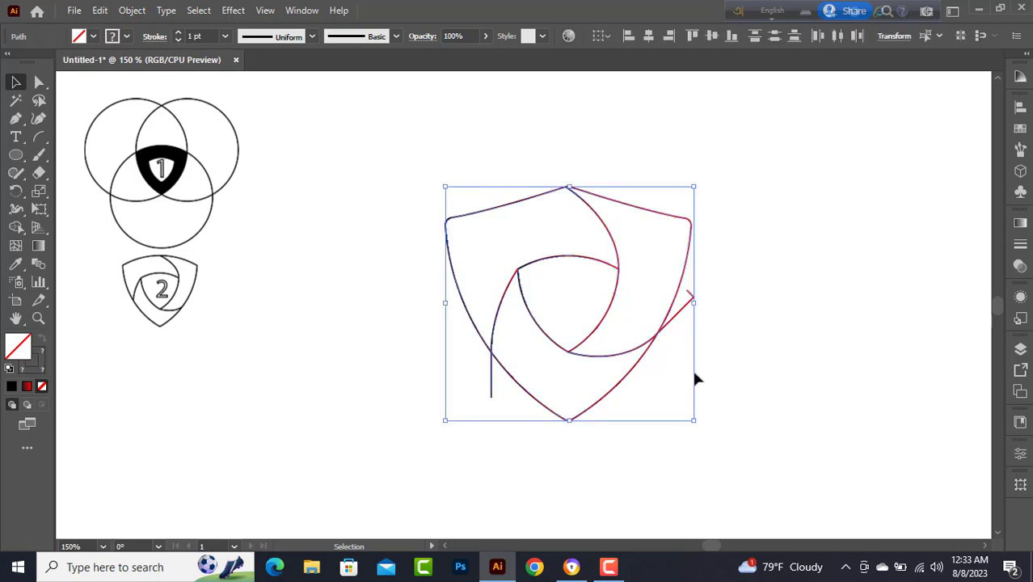
left_click(15, 227)
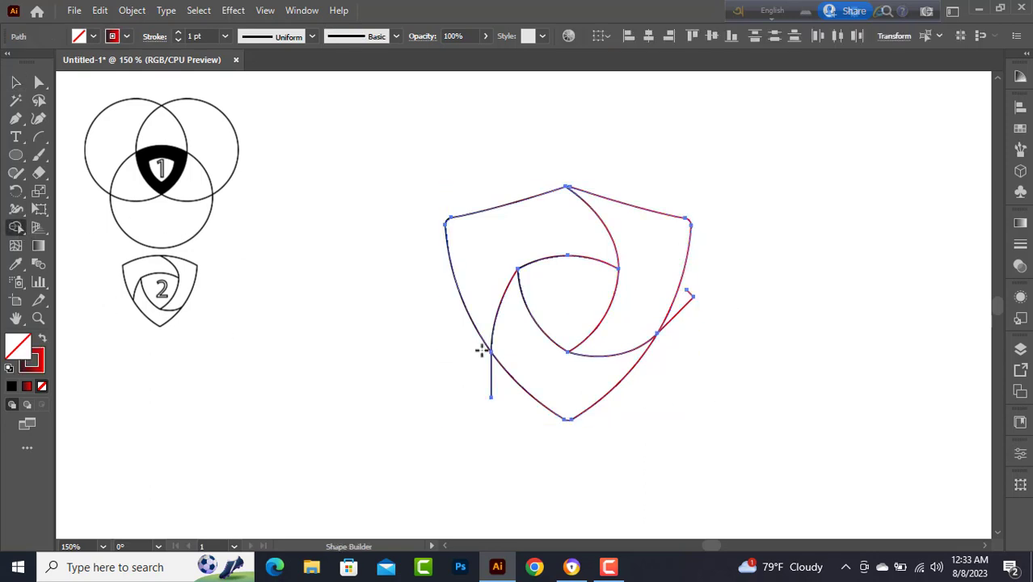
left_click(680, 315, "alt")
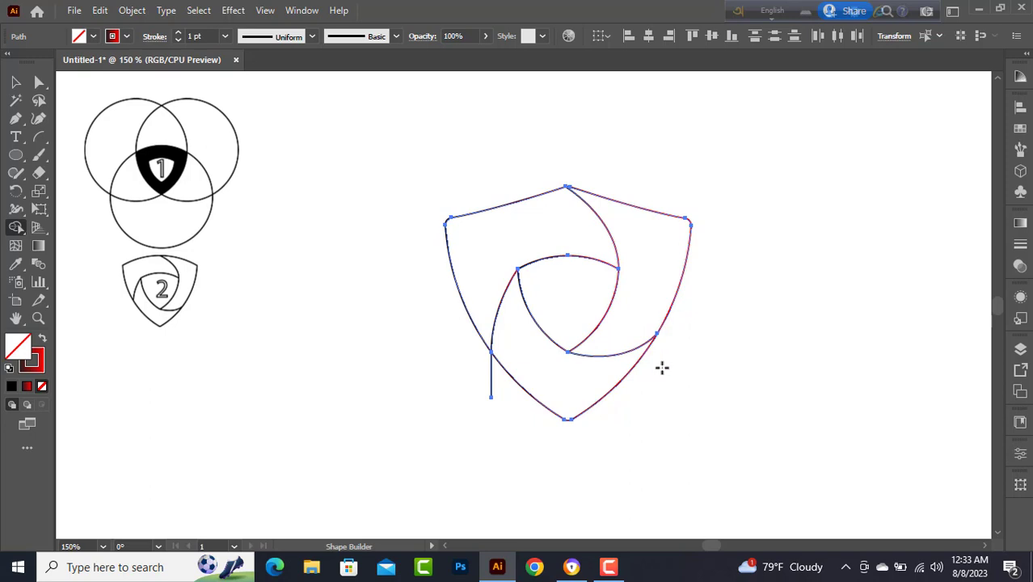
left_click(493, 386, "alt")
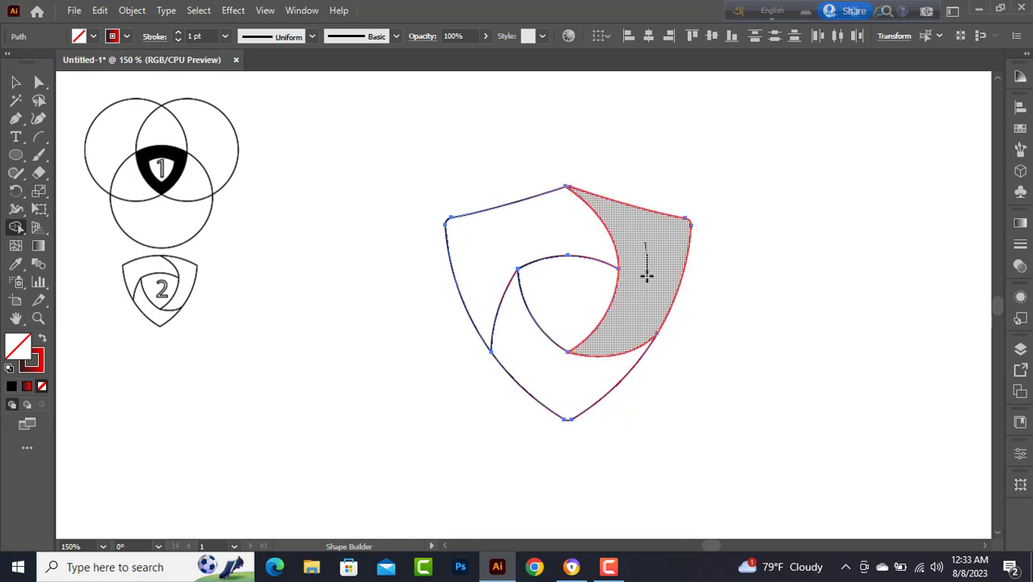
Build the right swirl segment into its own closed shape with Shape Builder and deselect the artwork.
left_click_drag(646, 270, 616, 215)
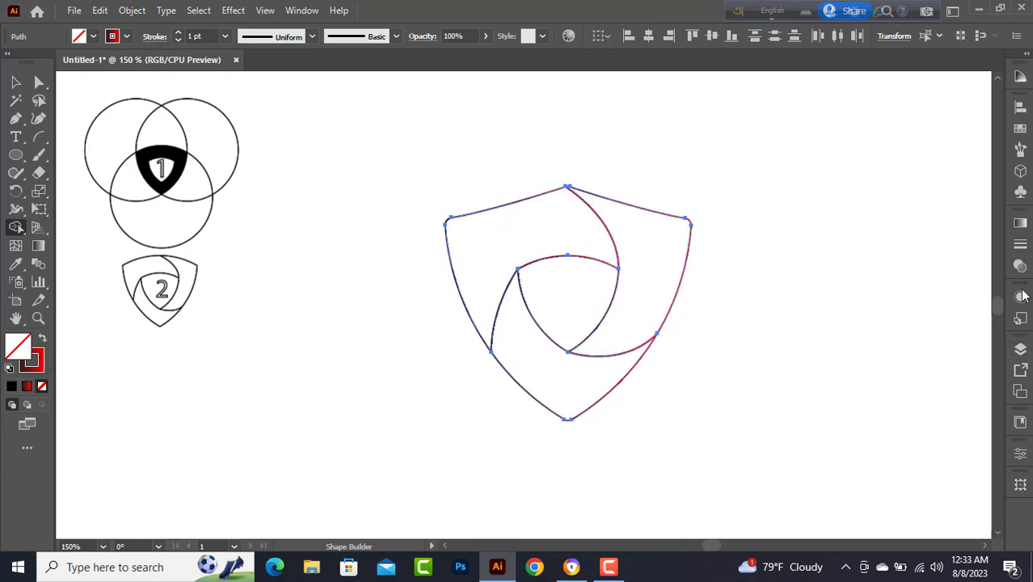
left_click(15, 82)
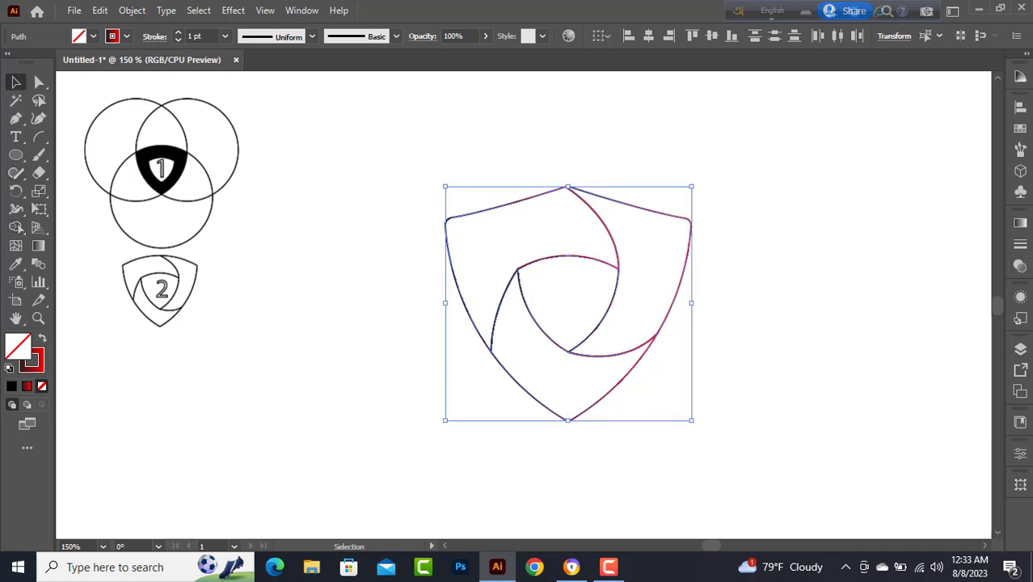
left_click(205, 206)
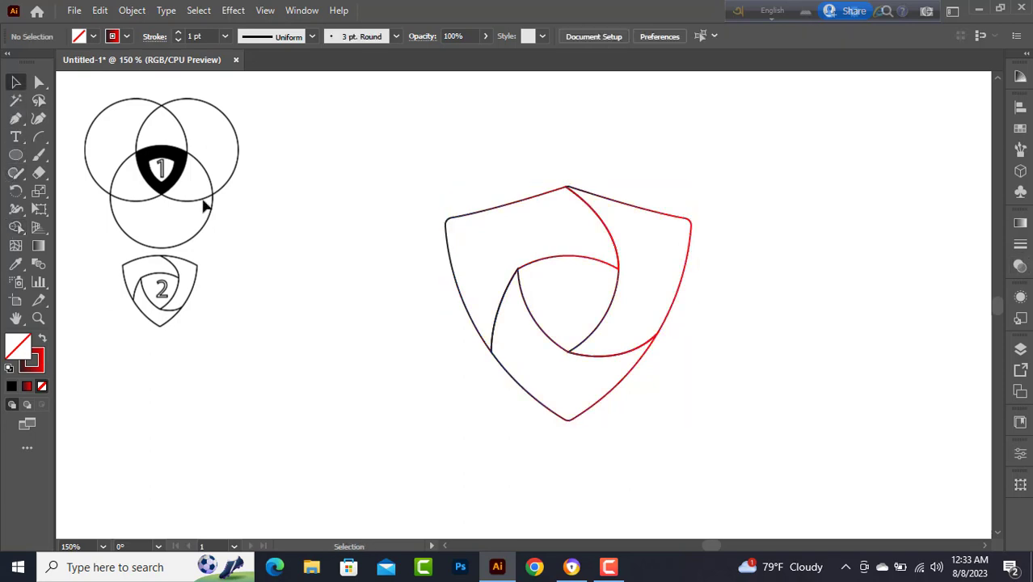
Fill the upper-left swirl segment with a linear gradient from blue to black.
left_click(512, 203)
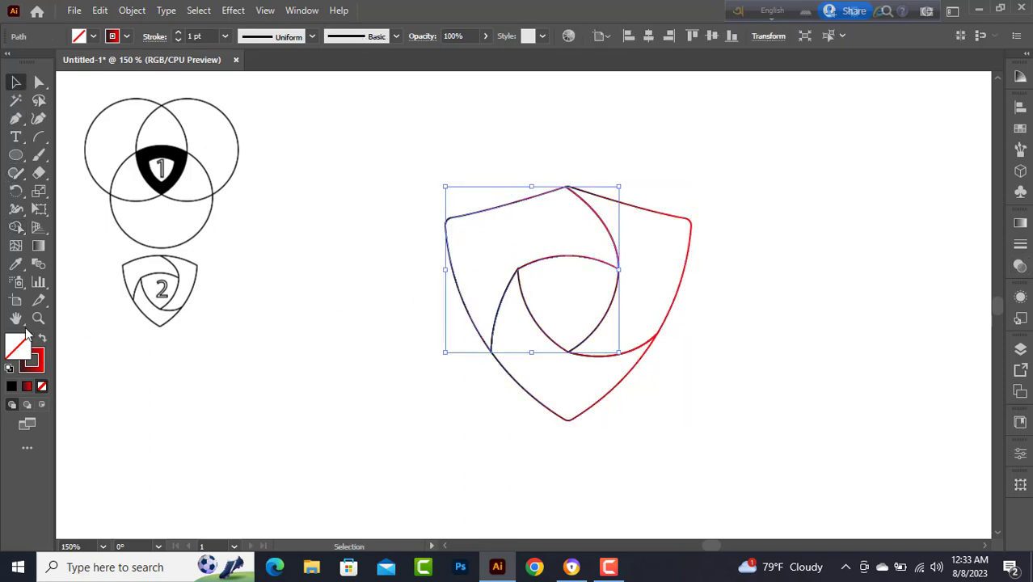
left_click(1020, 223)
left_click(911, 344)
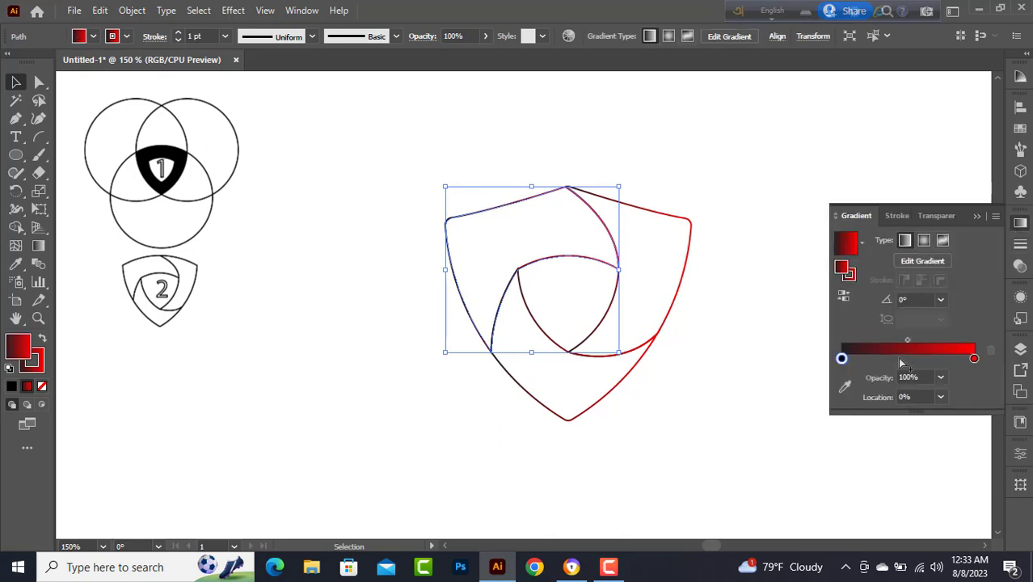
double_click(843, 360)
left_click(864, 416)
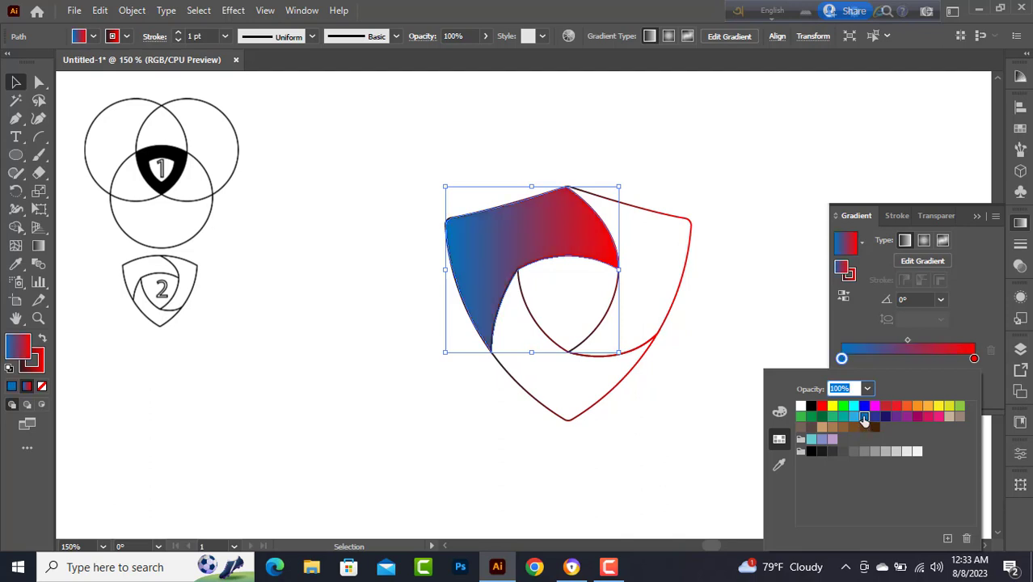
double_click(973, 358)
left_click(811, 407)
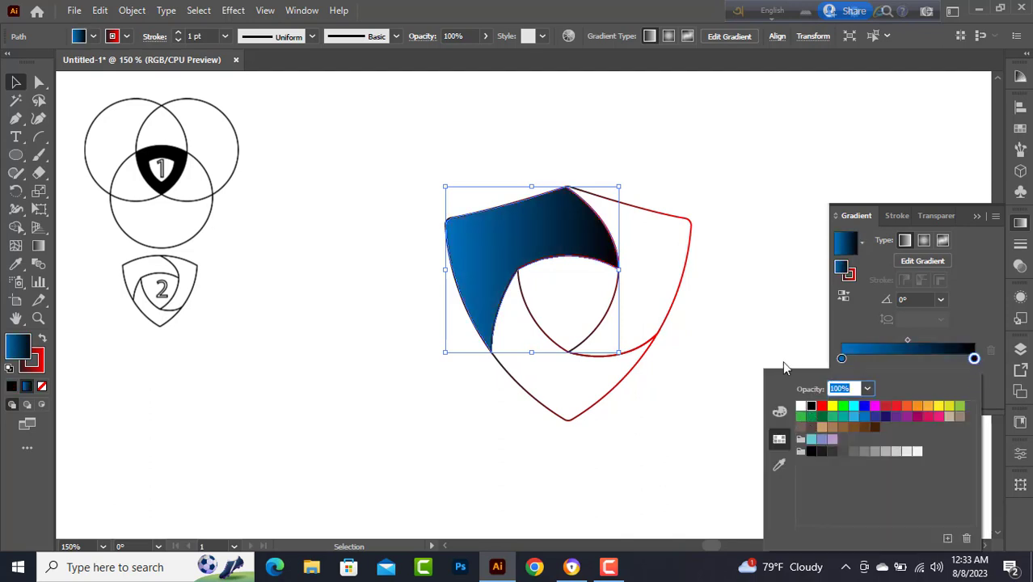
left_click(771, 326)
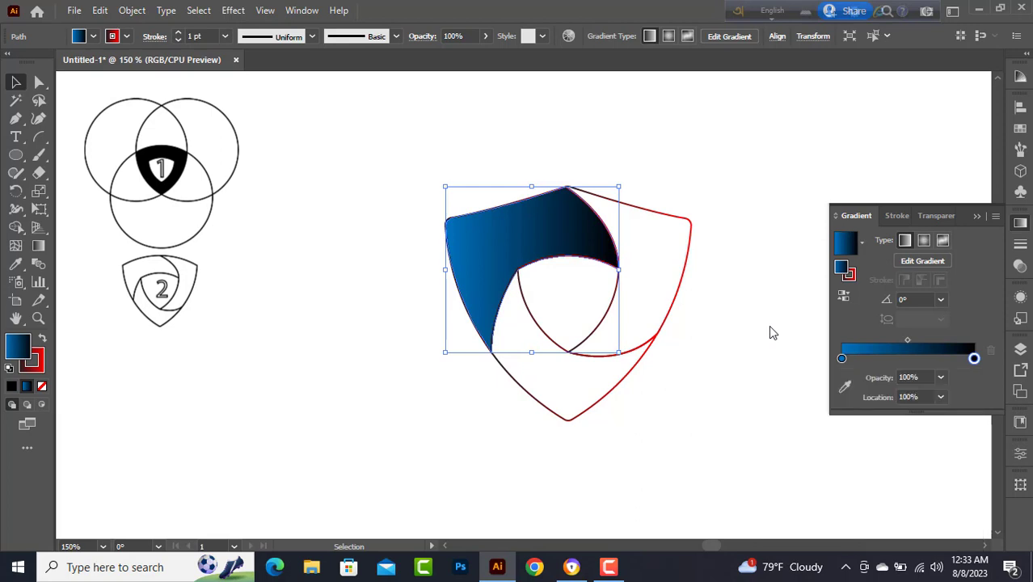
Fill the bottom and right swirl segments with the same blue-to-black linear gradient.
key("a")
left_click(608, 405)
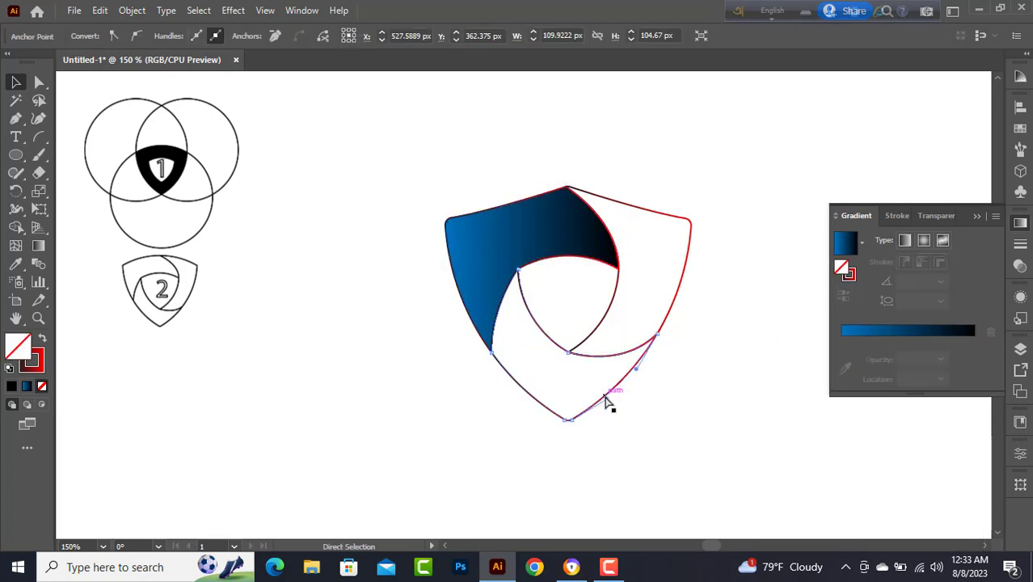
key("v")
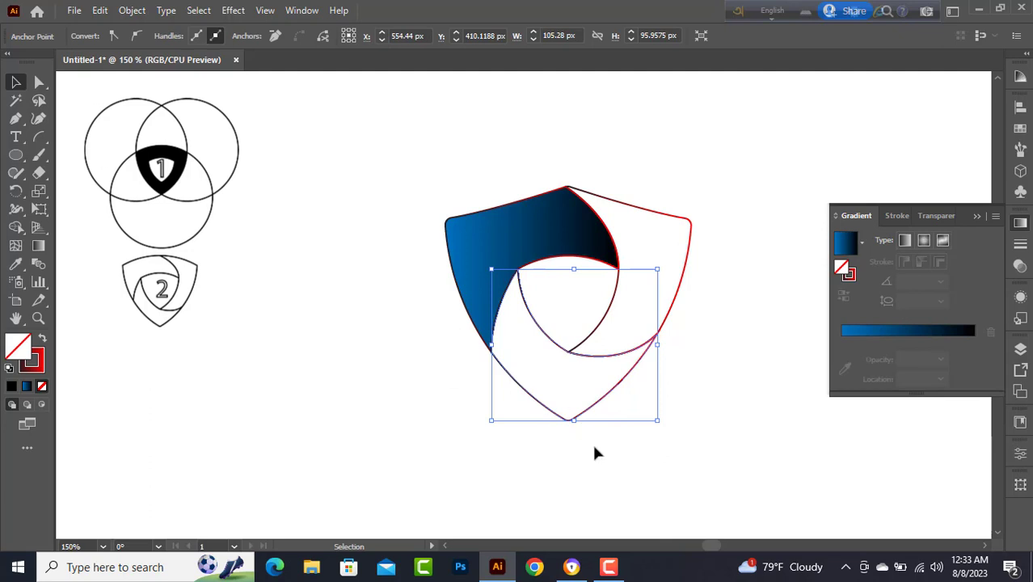
left_click(596, 413)
left_click(599, 402)
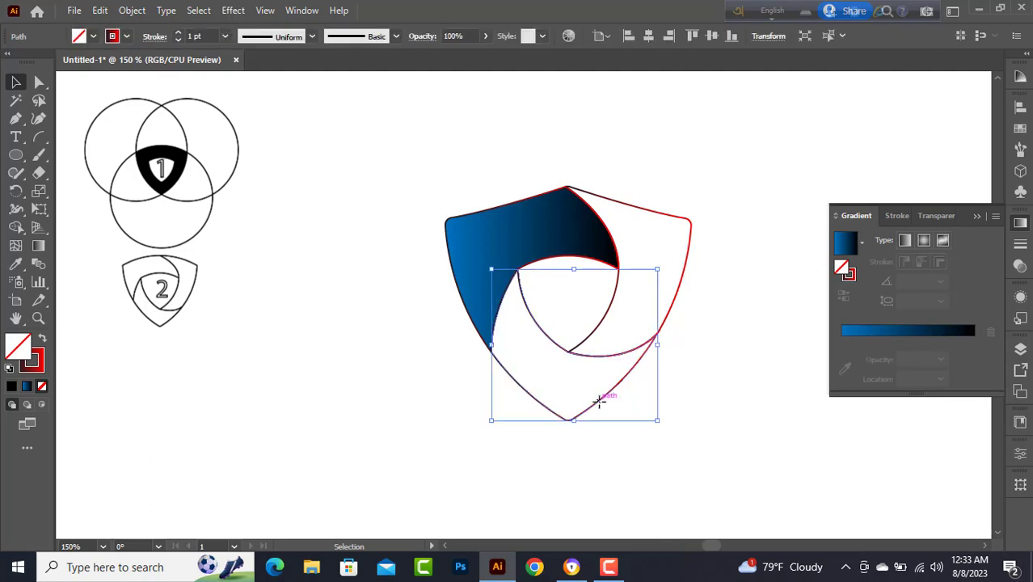
left_click(906, 346)
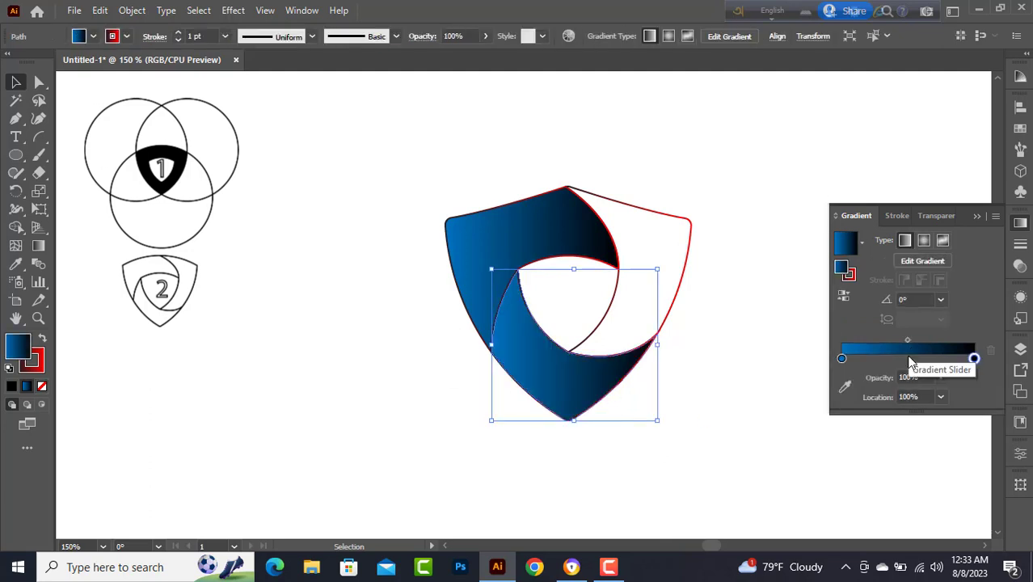
left_click(741, 373)
left_click(687, 267)
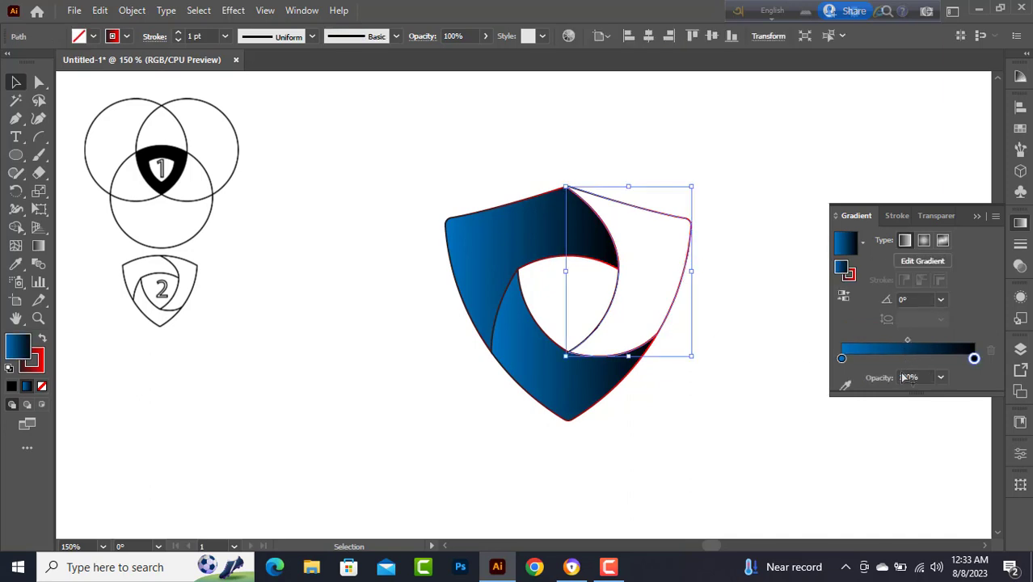
left_click(903, 373)
left_click(771, 352)
Remove the red gradient stroke from all the shield segments.
left_click_drag(419, 160, 749, 430)
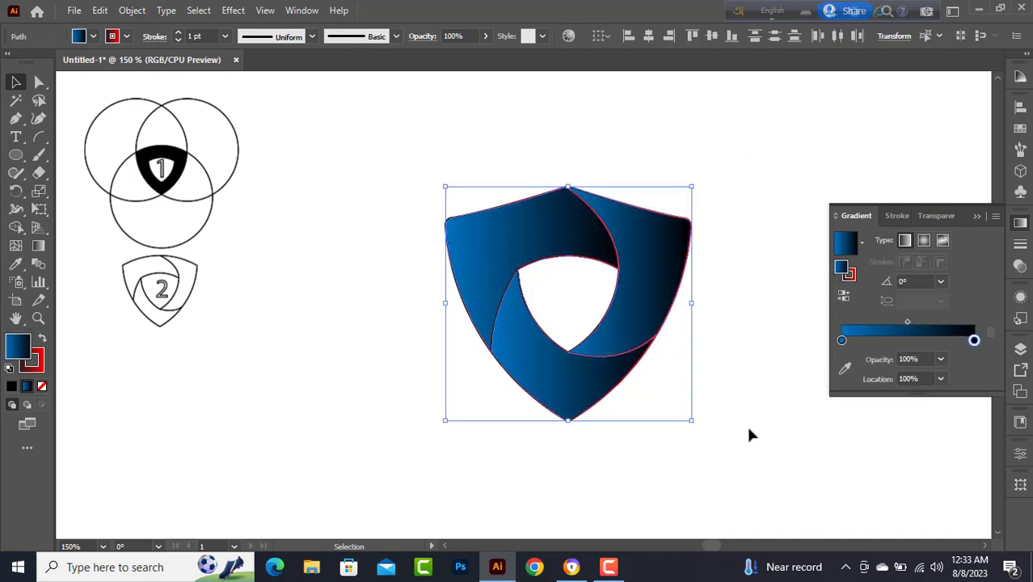
left_click(40, 364)
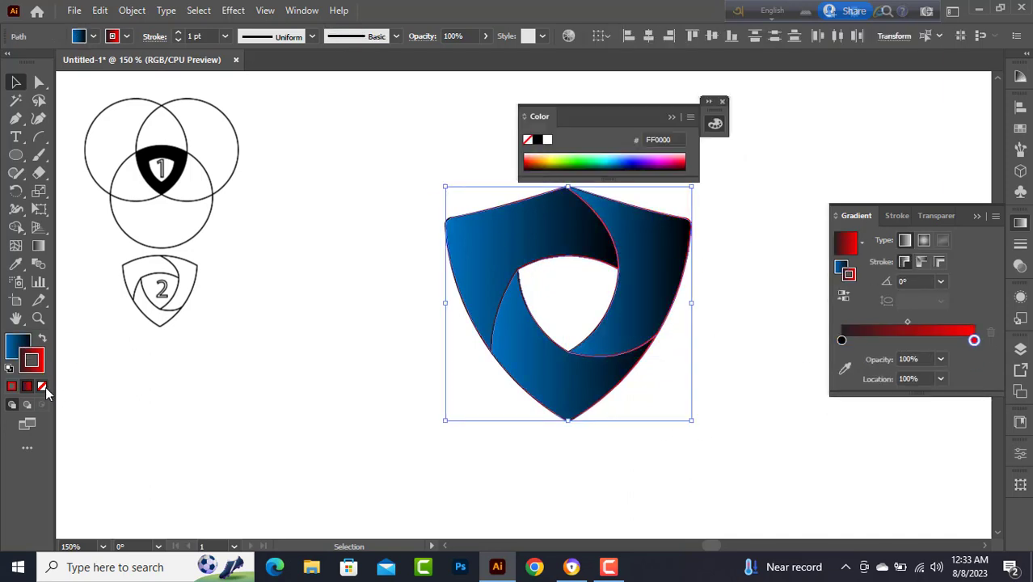
left_click(43, 387)
left_click(177, 365)
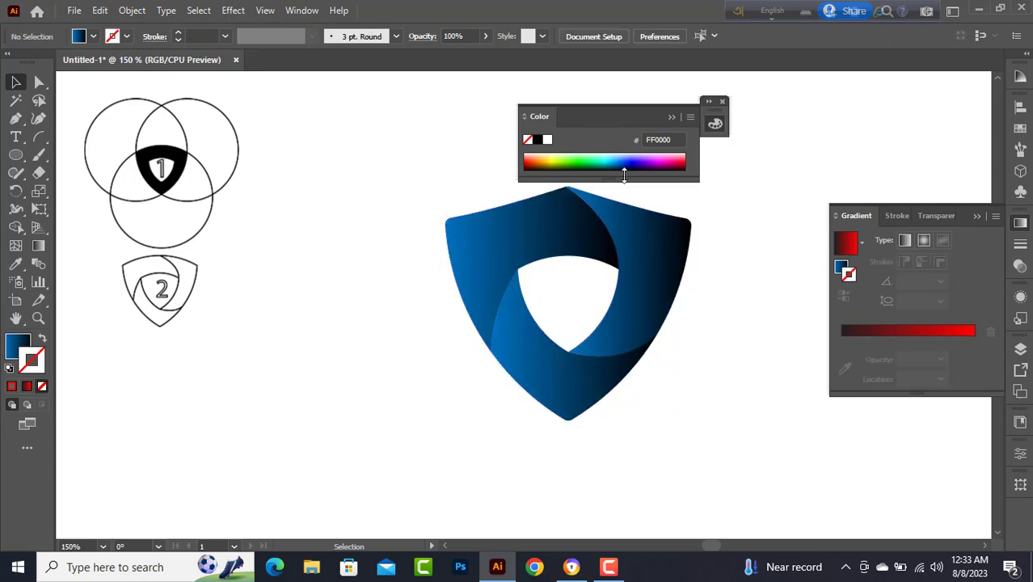
left_click(723, 102)
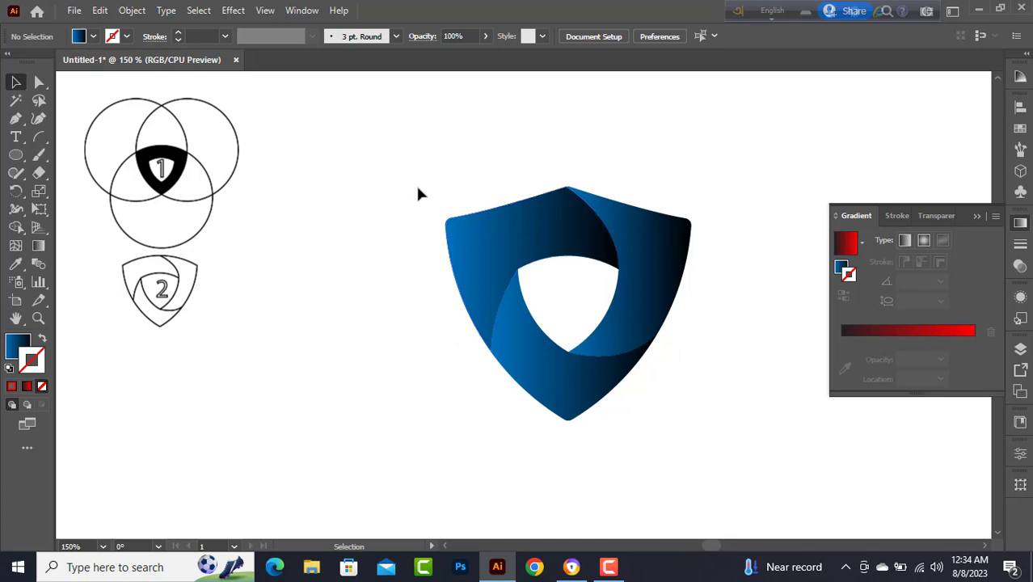
left_click_drag(412, 174, 711, 434)
left_click(735, 381)
left_click(518, 244)
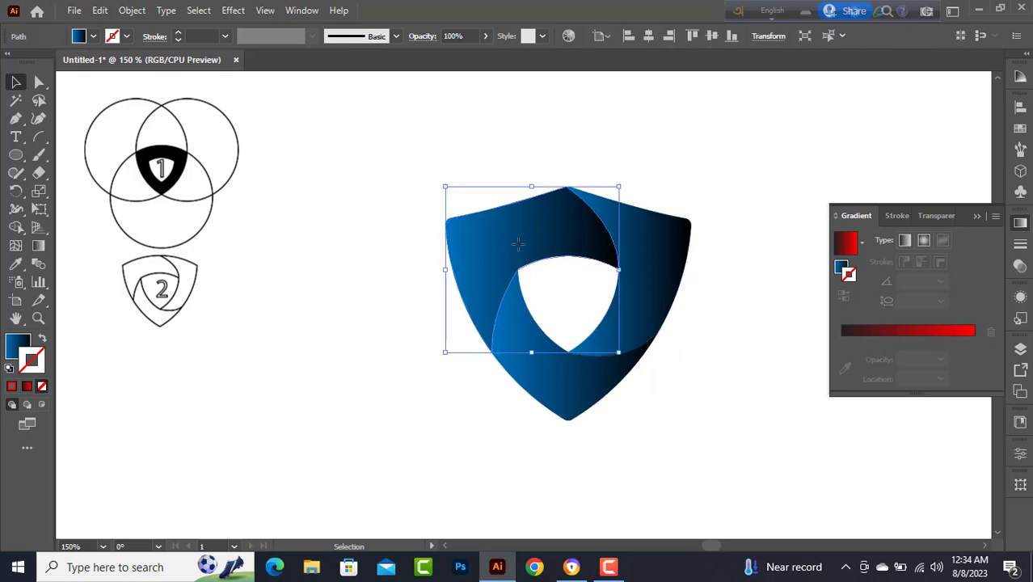
left_click(916, 351)
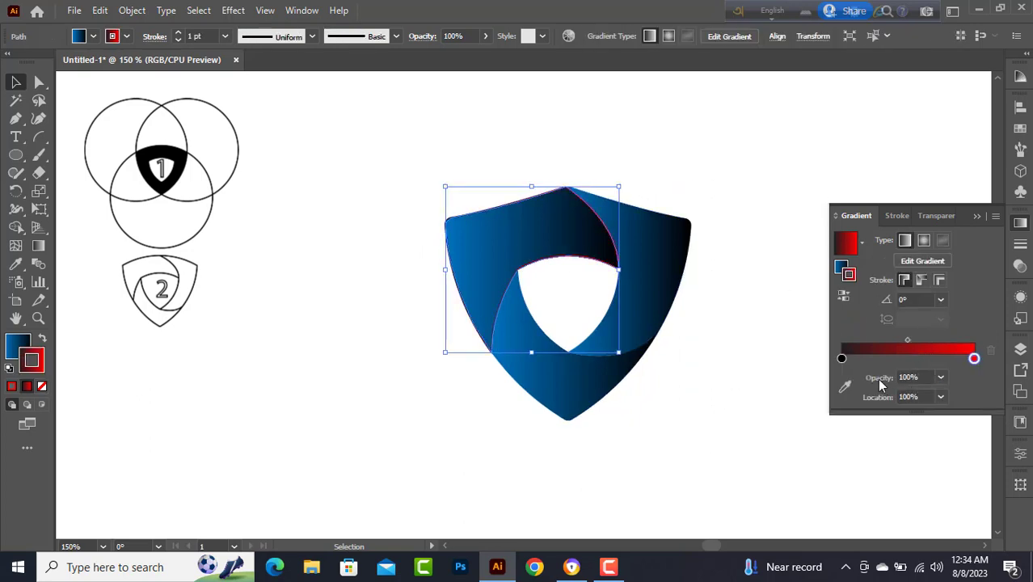
left_click(27, 353)
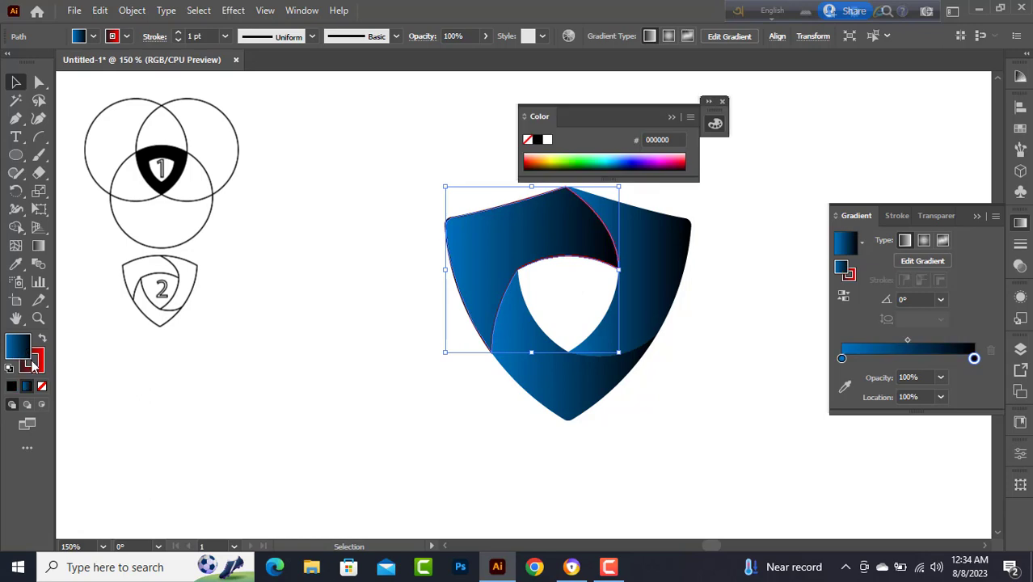
left_click(41, 366)
left_click(42, 385)
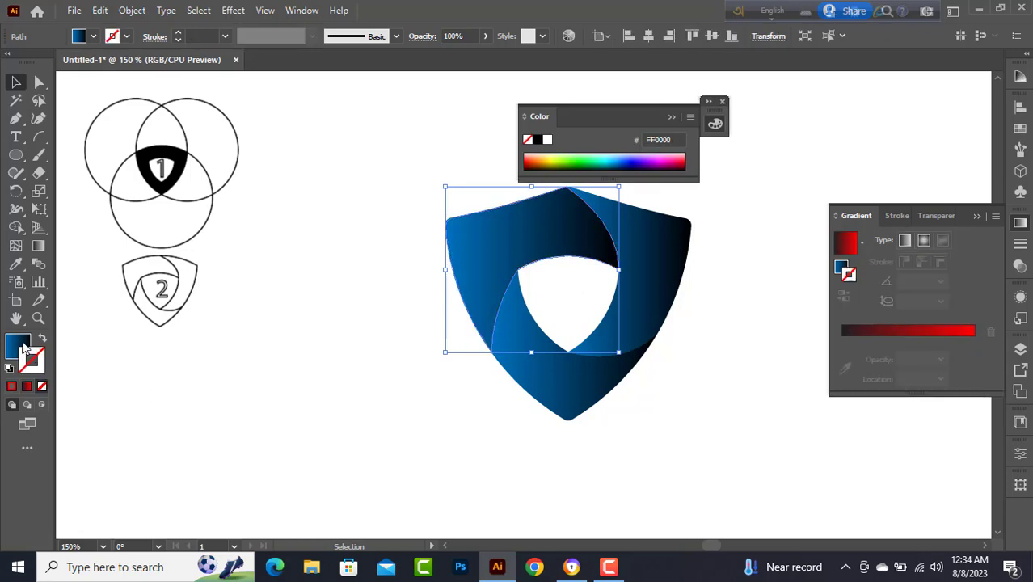
Change the black end of the upper-left segment's gradient to white by sampling the empty canvas.
left_click(25, 348)
left_click(845, 387)
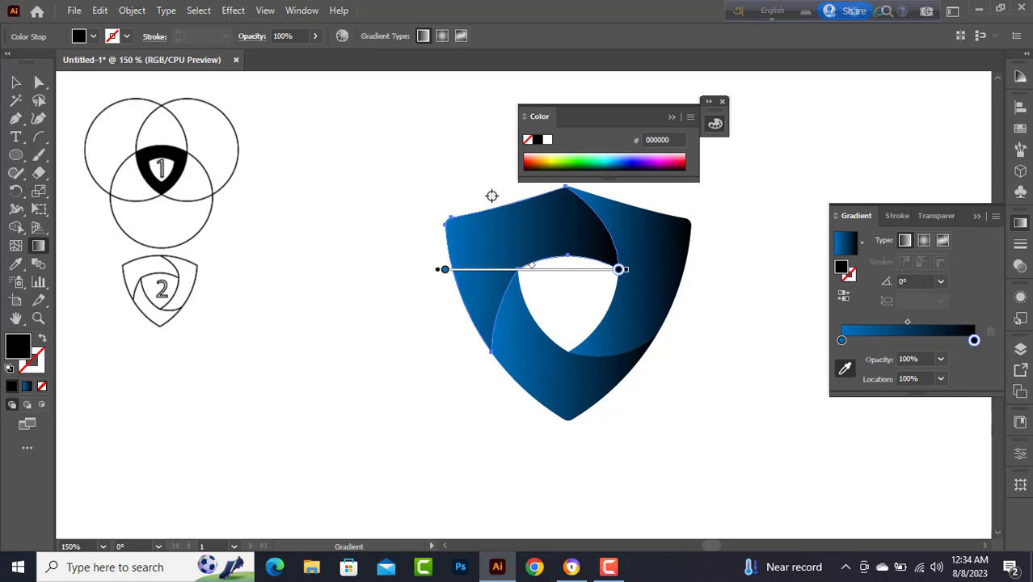
left_click(473, 355)
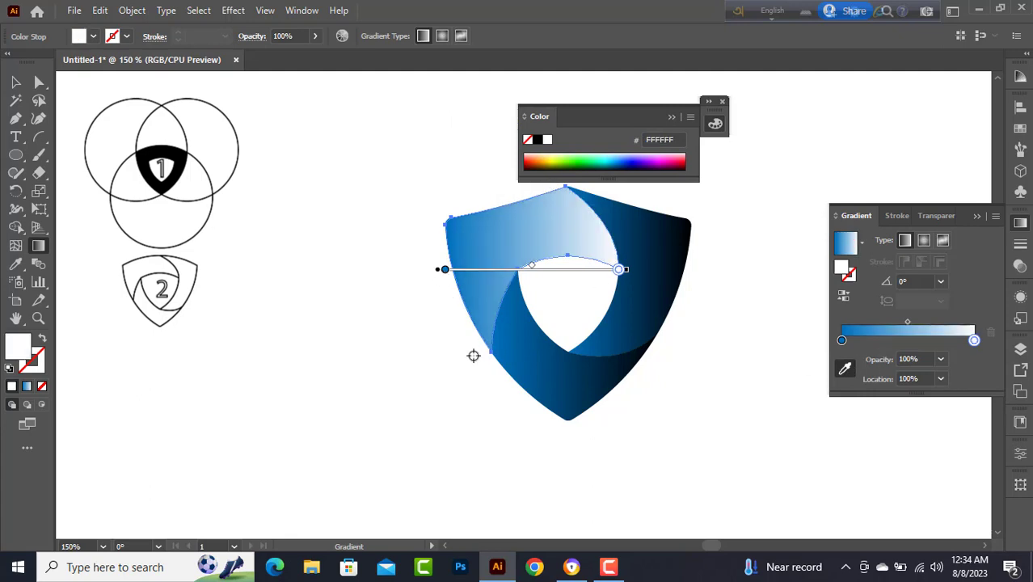
key("Escape")
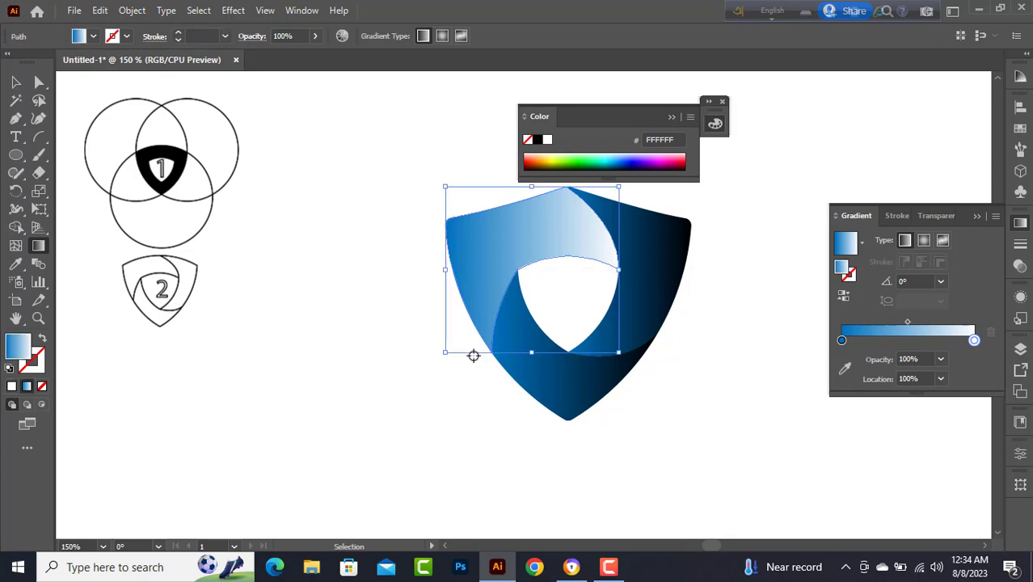
Replace the bottom segment's black gradient end with pale blue E9F3F9 sampled from the upper-left segment, and angle the gradient at about -27°.
key("g")
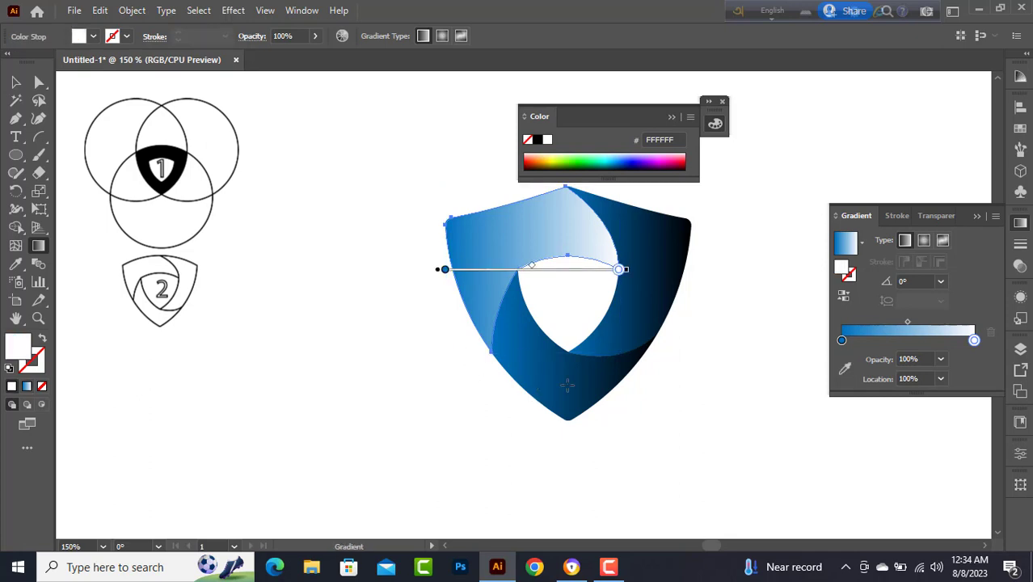
left_click(593, 386)
left_click_drag(636, 394, 487, 289)
left_click_drag(497, 332, 671, 381)
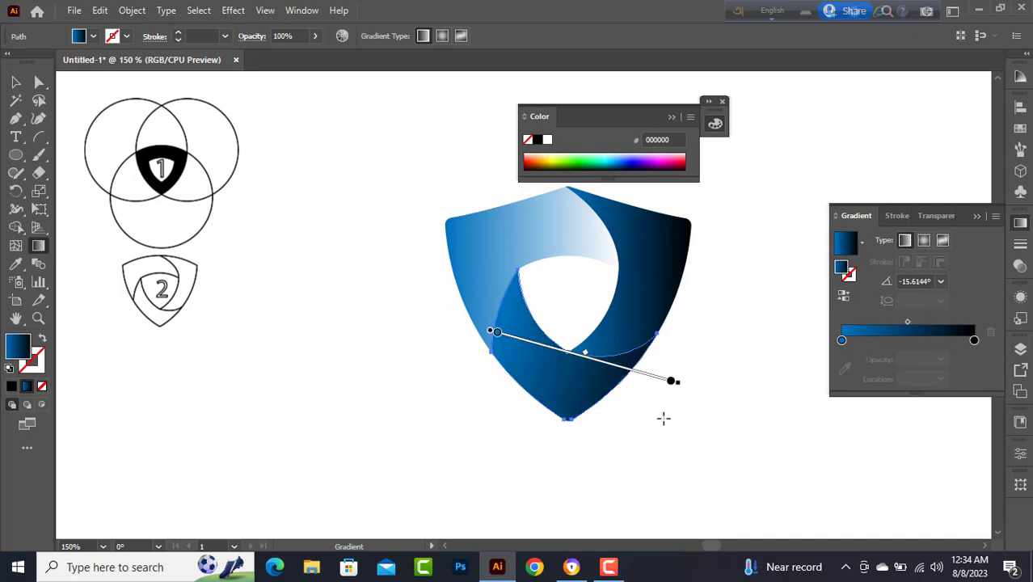
left_click(974, 340)
left_click(844, 368)
left_click(604, 240)
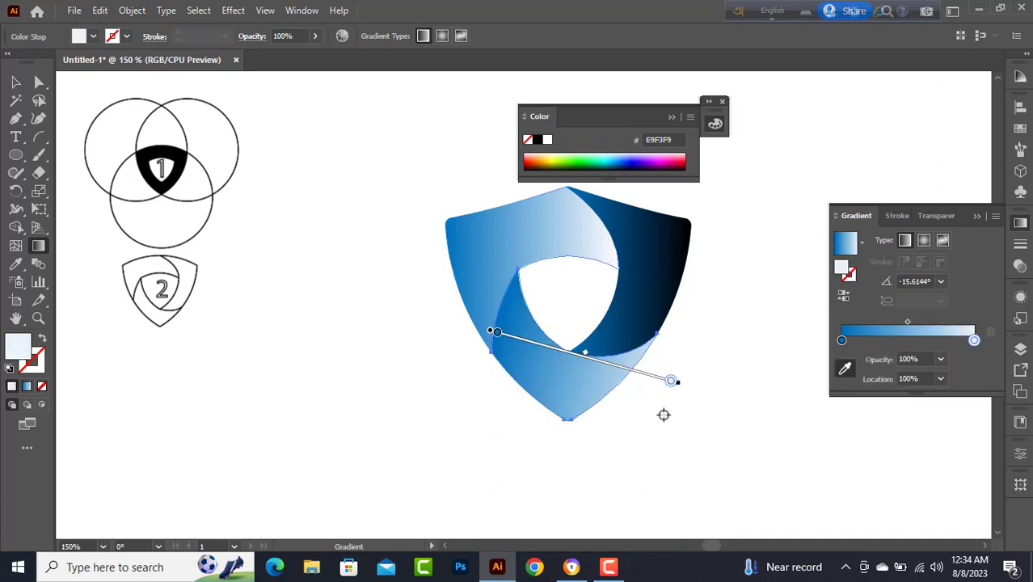
key("Escape")
left_click_drag(521, 273, 654, 343)
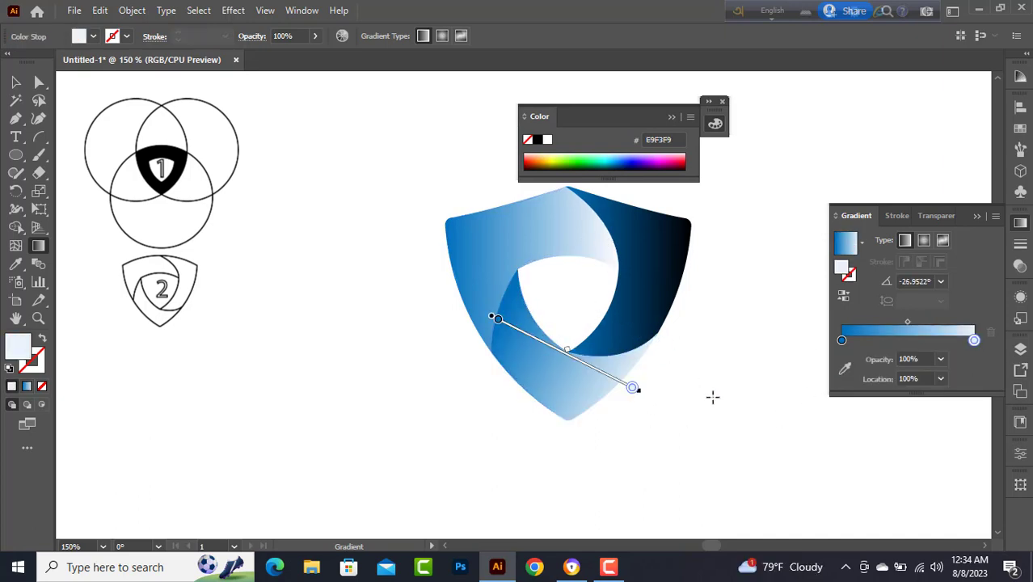
Replace the black end of the right segment's gradient with light blue D6E8F4 sampled from the upper-left segment.
left_click(676, 262, "ctrl")
double_click(974, 341)
left_click(974, 340)
left_click(844, 367)
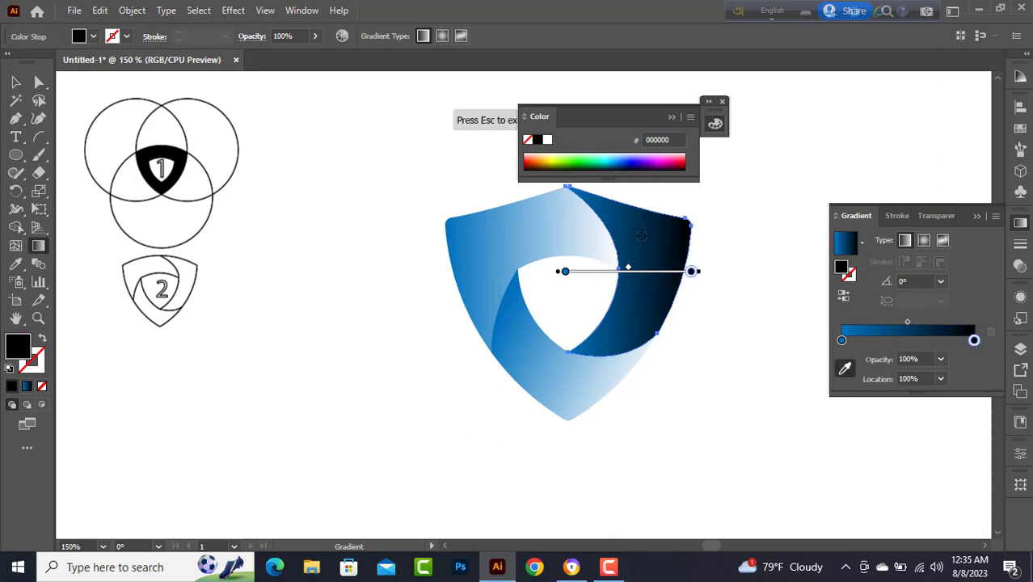
left_click(590, 221)
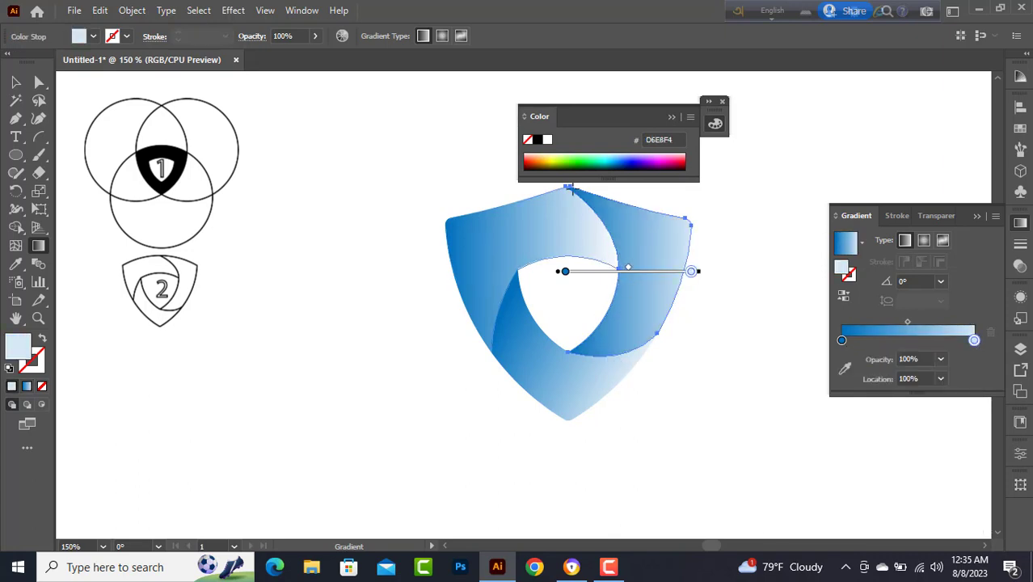
Angle the right segment's gradient at about 120.5° with its light end at the shield's top tip, and close the Color panel.
mouse_move(571, 189)
left_mouse_down()
mouse_move(670, 351)
mouse_move(570, 188)
left_mouse_up()
key("ctrl+z")
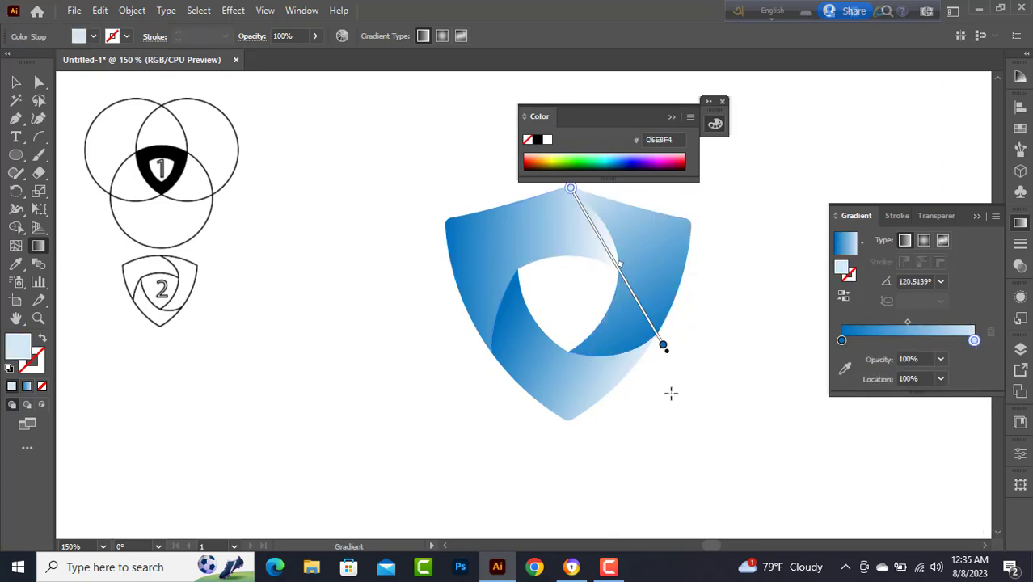
key("v")
left_click(673, 394)
left_click(722, 102)
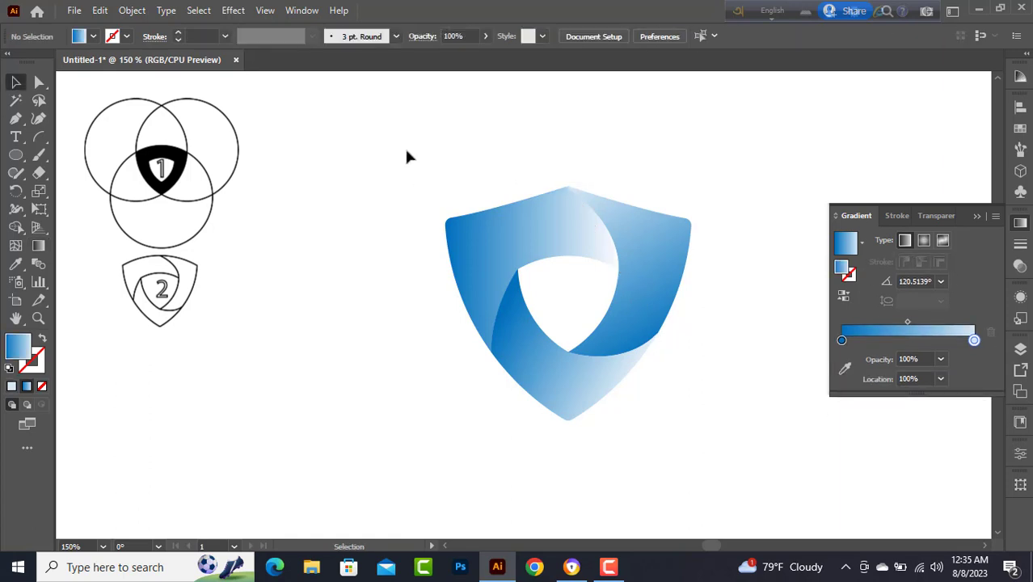
Group the three gradient shield segments and move the group slightly up and to the left.
left_click_drag(405, 147, 706, 394)
key("ctrl+g")
left_click(707, 396)
left_click(622, 382)
left_click_drag(522, 234, 503, 211)
left_click(658, 368)
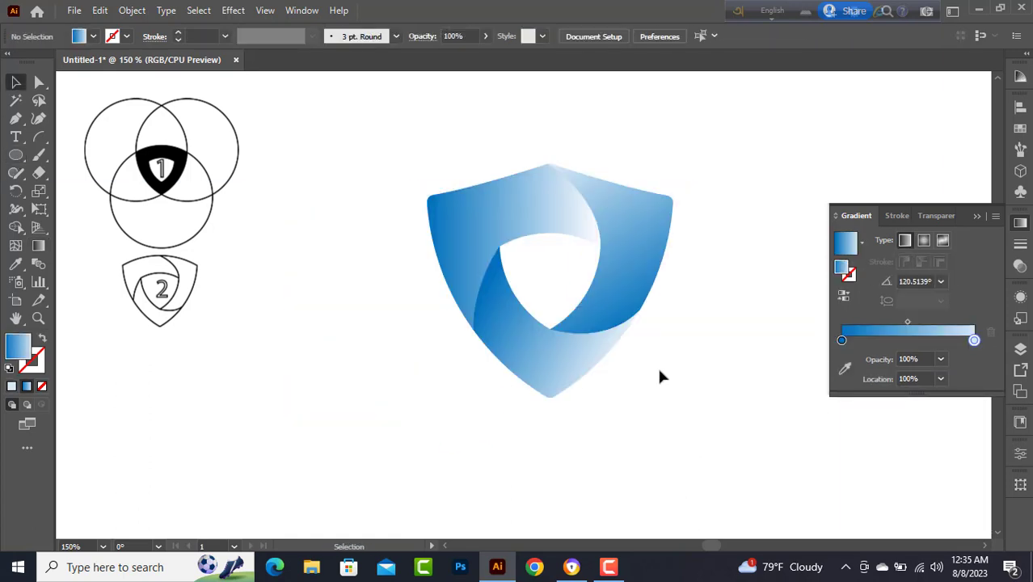
Ungroup the gradient shield so its segments can be edited individually.
left_click(610, 343)
left_click(754, 370)
left_click(485, 216)
right_click(484, 215)
left_click(526, 340)
left_click(711, 323)
Try to reverse the upper-left segment's gradient so it runs from white to blue, and shift the shield.
left_click_drag(566, 212, 565, 205)
mouse_move(974, 359)
left_mouse_down()
mouse_move(903, 359)
mouse_move(974, 359)
left_mouse_up()
left_click_drag(903, 359, 825, 362)
left_click_drag(711, 413, 404, 138)
left_click_drag(565, 205, 547, 205)
left_click(726, 395)
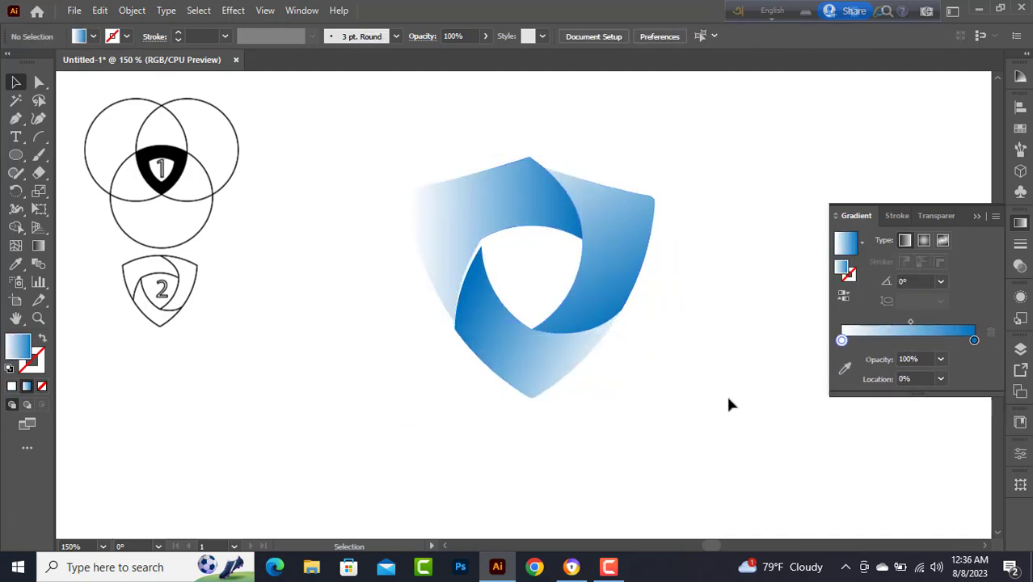
Undo the last gradient and position changes on the upper-left segment.
key("ctrl+z")
left_click(733, 396)
key("ctrl+z")
key("ctrl+z")
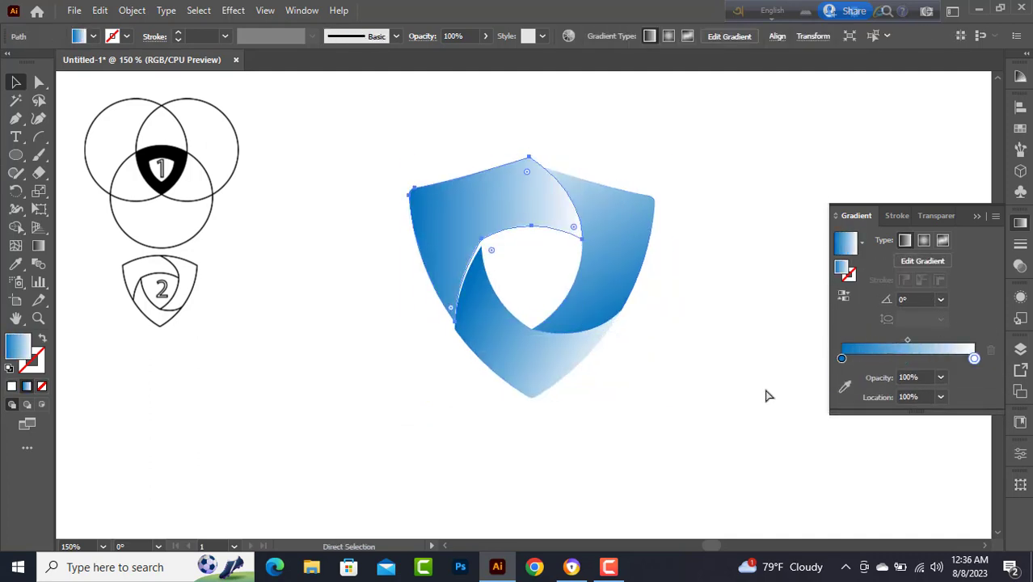
key("ctrl+z")
Reverse the upper-left segment's gradient, placing white at location 0% and blue at the opposite end.
left_click(564, 226)
mouse_move(974, 359)
left_mouse_down()
mouse_move(894, 362)
mouse_move(975, 359)
left_mouse_up()
left_click_drag(896, 360, 839, 360)
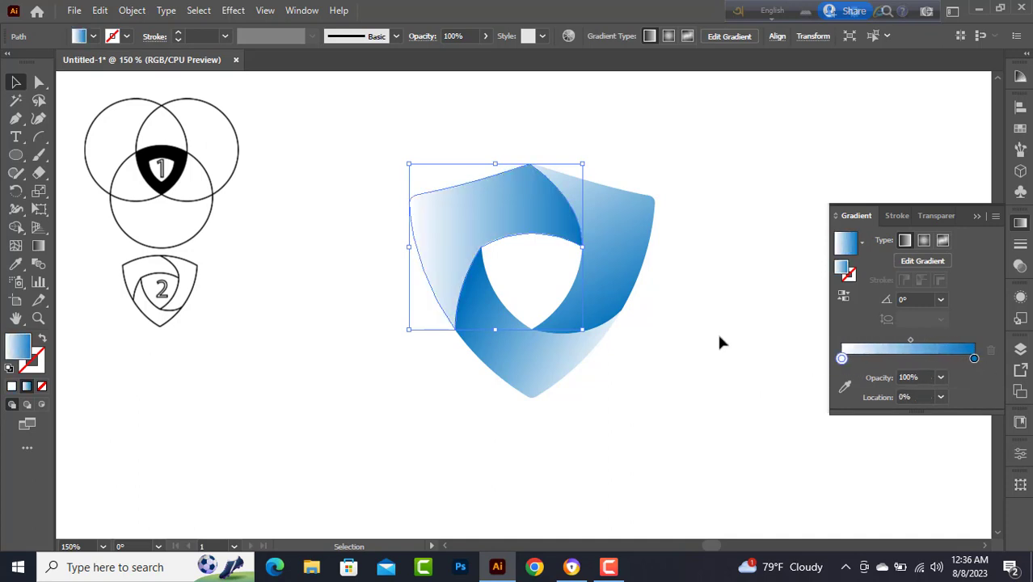
left_click(723, 338)
Regroup the shield segments and nudge the group to the right in four large increments.
right_click(571, 224)
key("Escape")
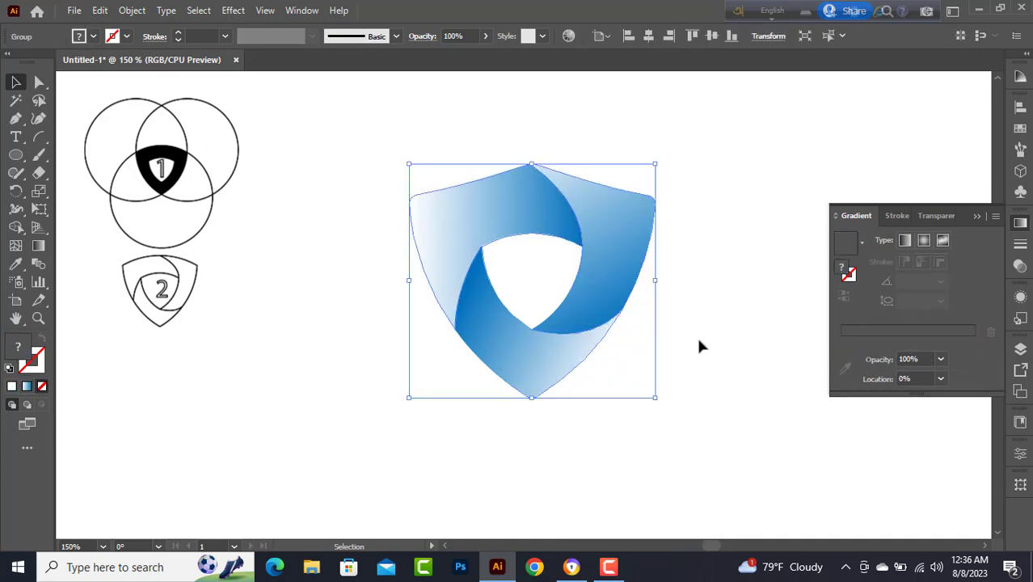
key("shift+Right")
key("shift+Right")
key("shift+Right")
key("shift+Right")
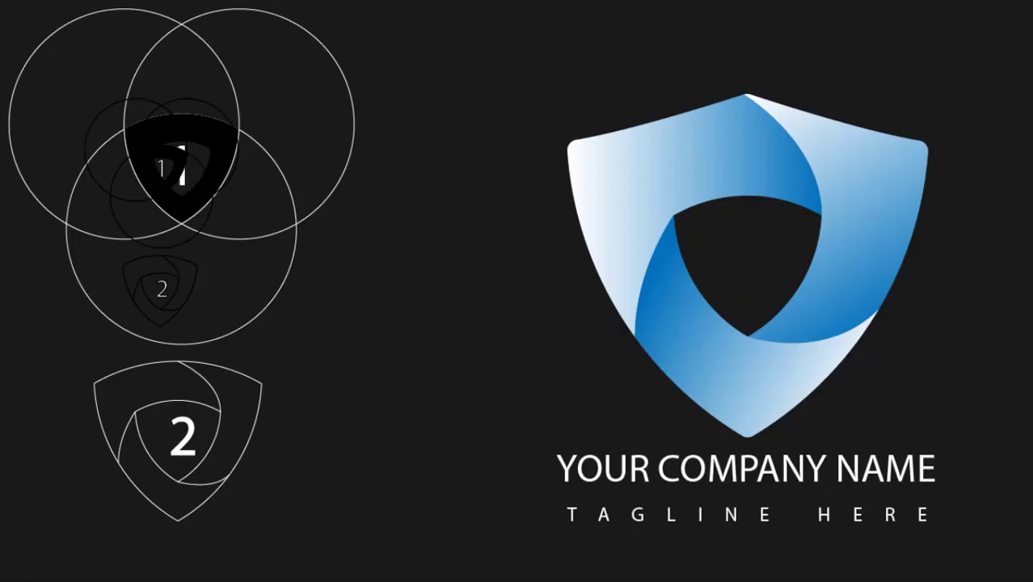